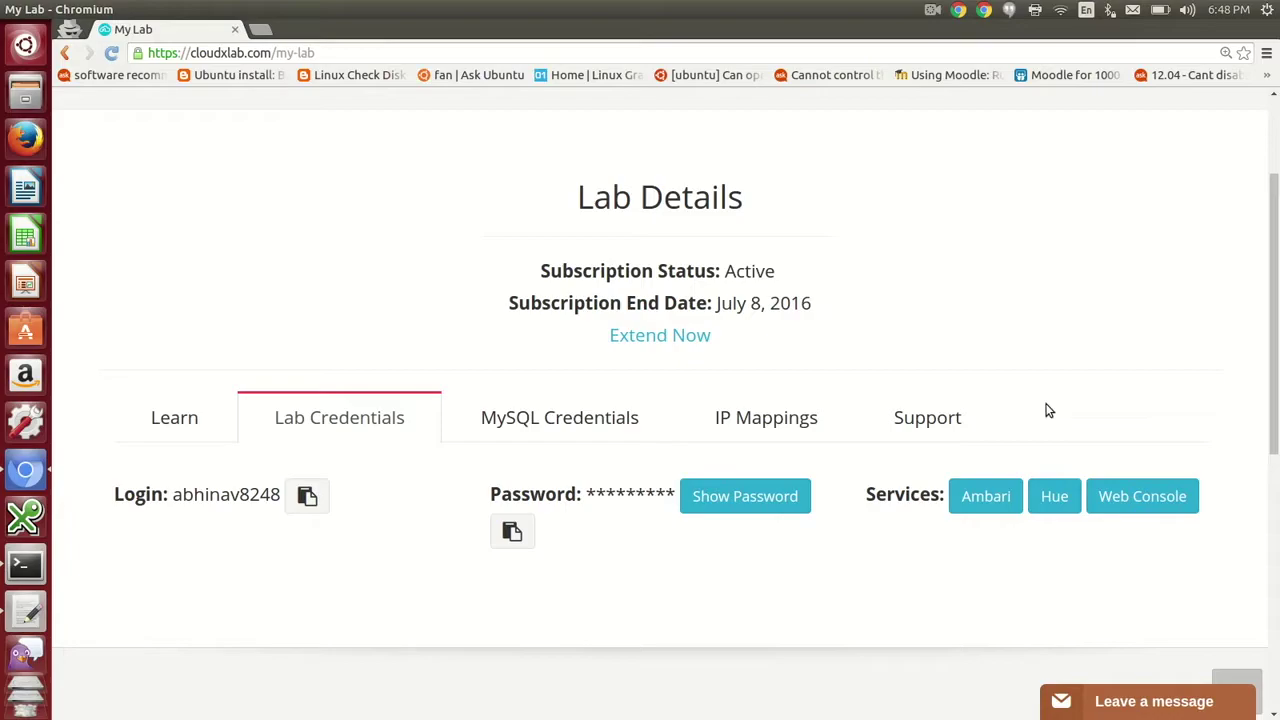
Step: Log in to the web console terminal by pasting the lab's login and password
{"action": "left_click", "coordinate": [1108, 494]}
{"action": "left_click", "coordinate": [203, 35]}
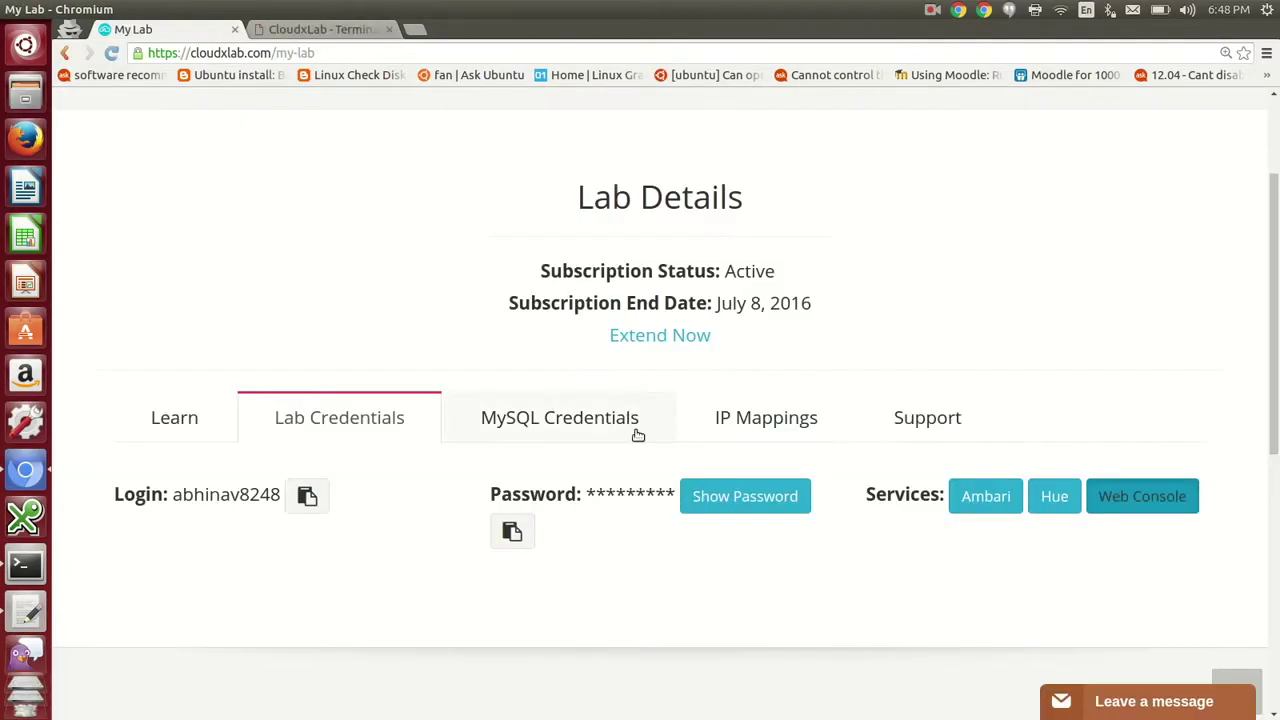
{"action": "left_click", "coordinate": [305, 492]}
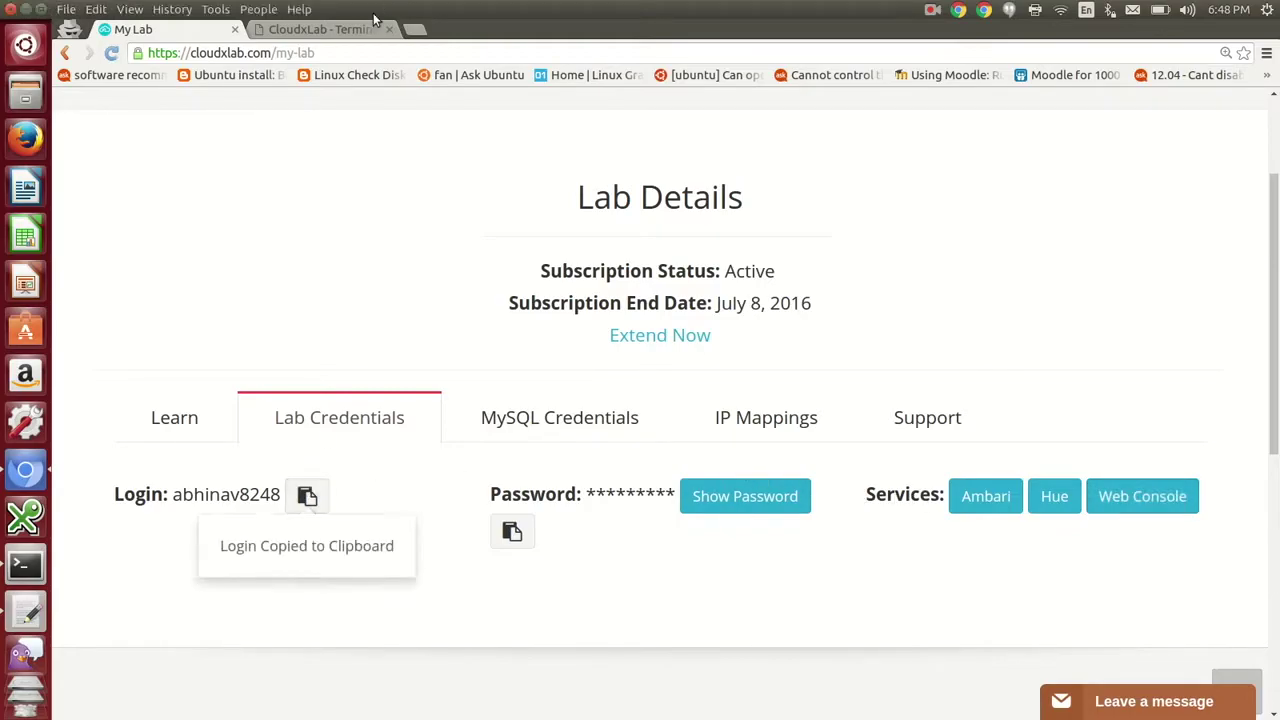
{"action": "left_click", "coordinate": [320, 29]}
{"action": "key", "text": "ctrl+v"}
{"action": "key", "text": "Return"}
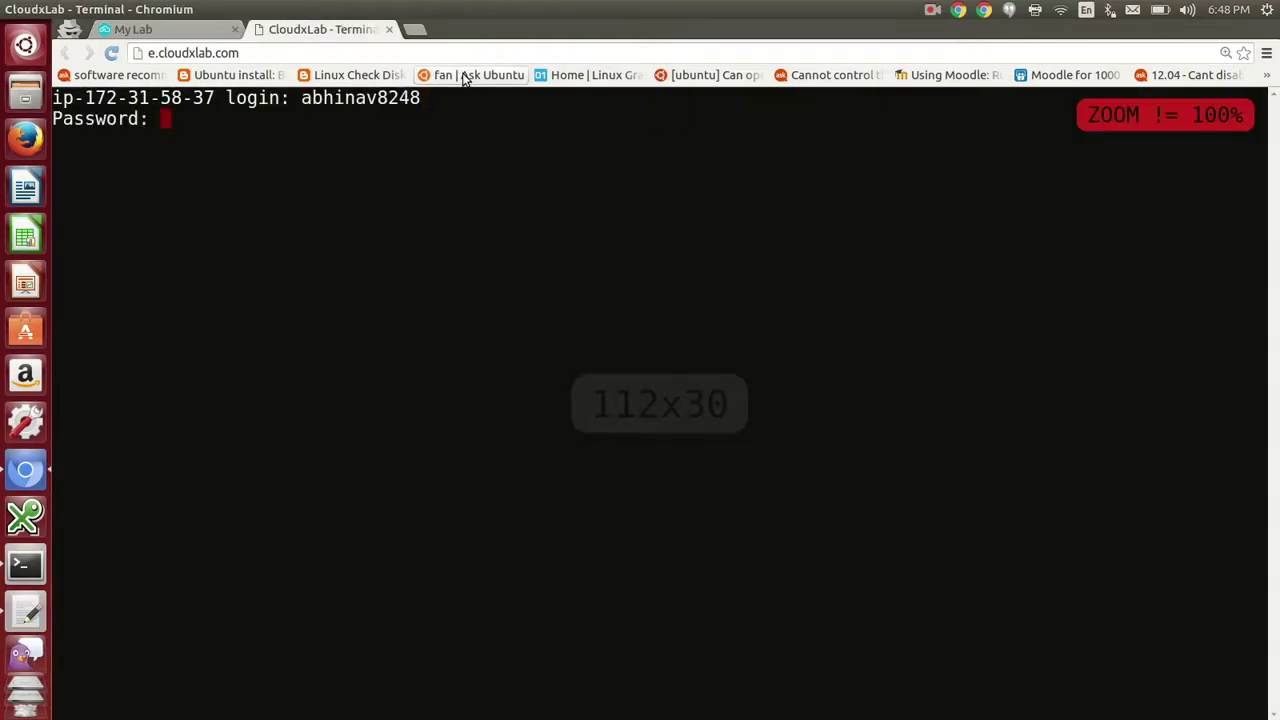
{"action": "left_click", "coordinate": [172, 29]}
{"action": "left_click", "coordinate": [512, 531]}
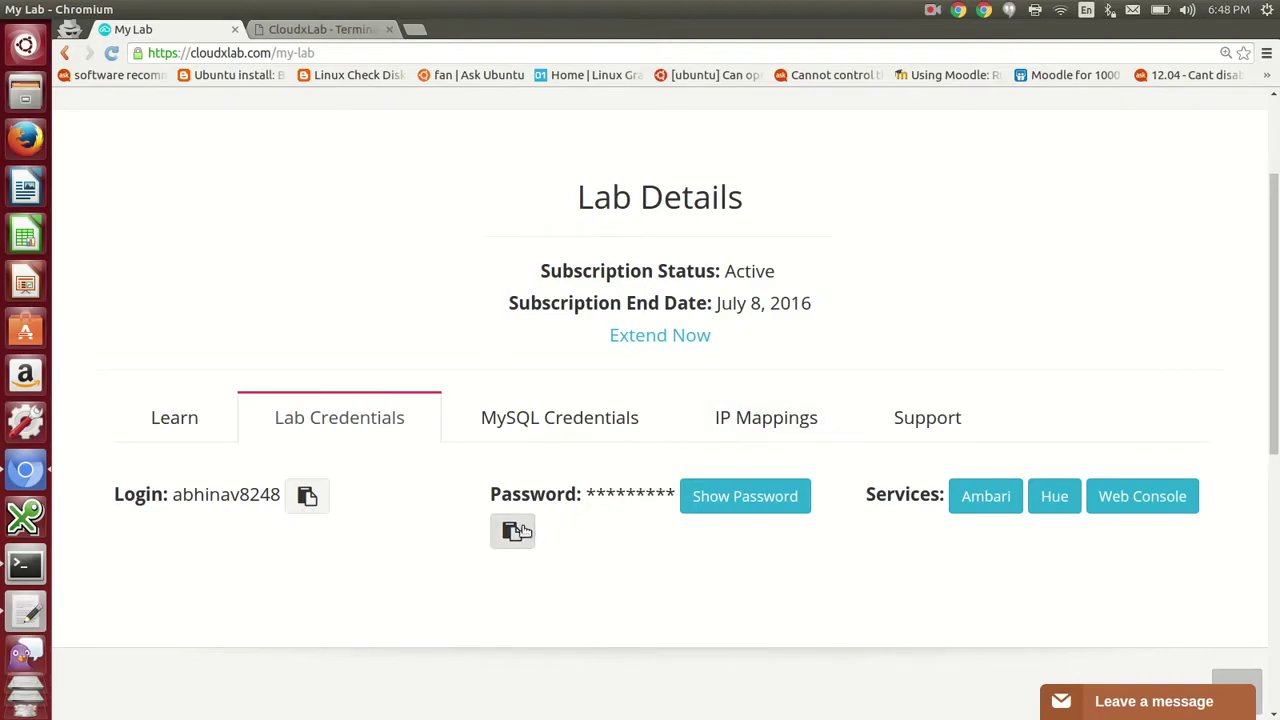
{"action": "left_click", "coordinate": [355, 30]}
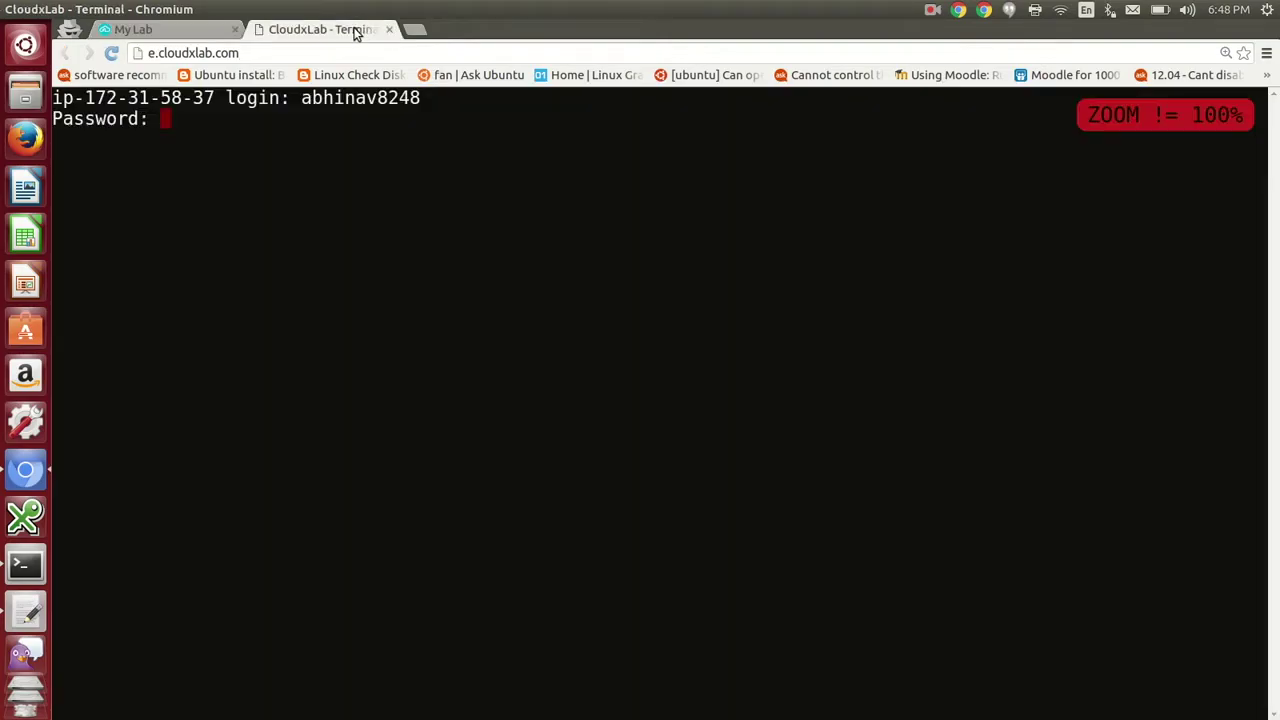
{"action": "key", "text": "ctrl+v"}
{"action": "key", "text": "Return"}
Step: Sign in to Hue in a new tab with the same lab login and password
{"action": "left_click", "coordinate": [205, 30]}
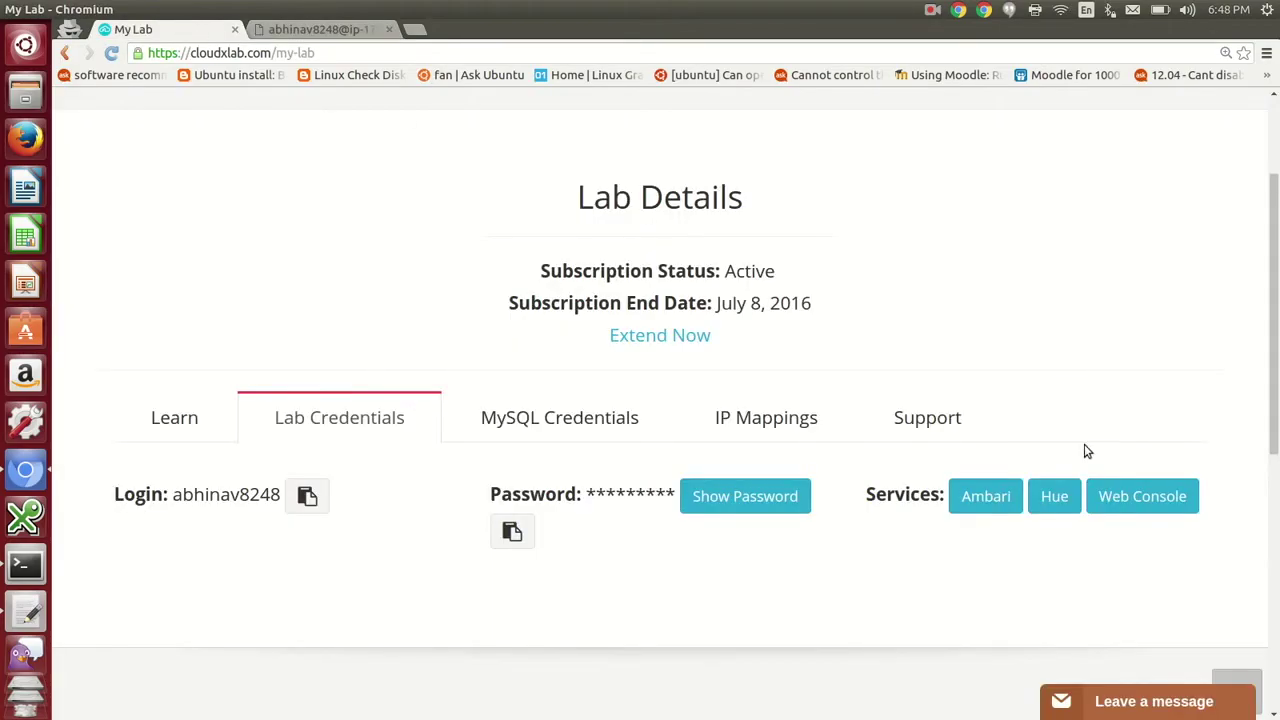
{"action": "left_click", "coordinate": [1055, 497]}
{"action": "left_click", "coordinate": [195, 30]}
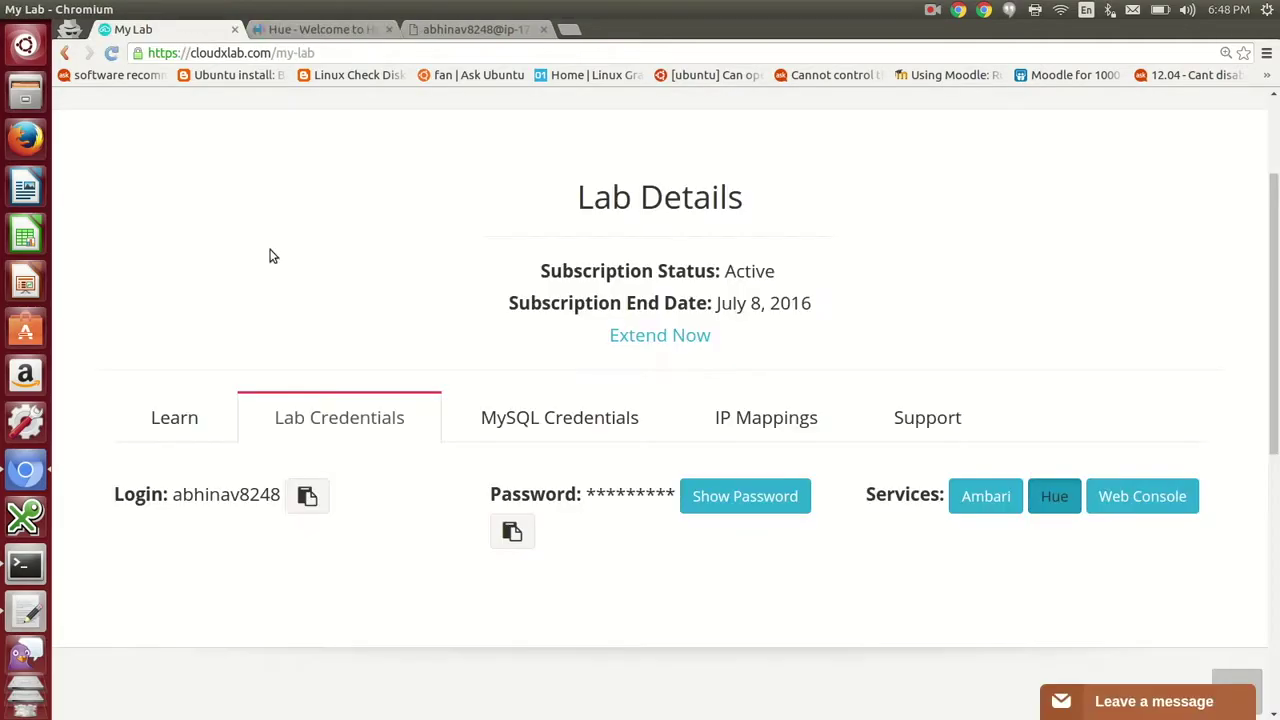
{"action": "left_click", "coordinate": [307, 495]}
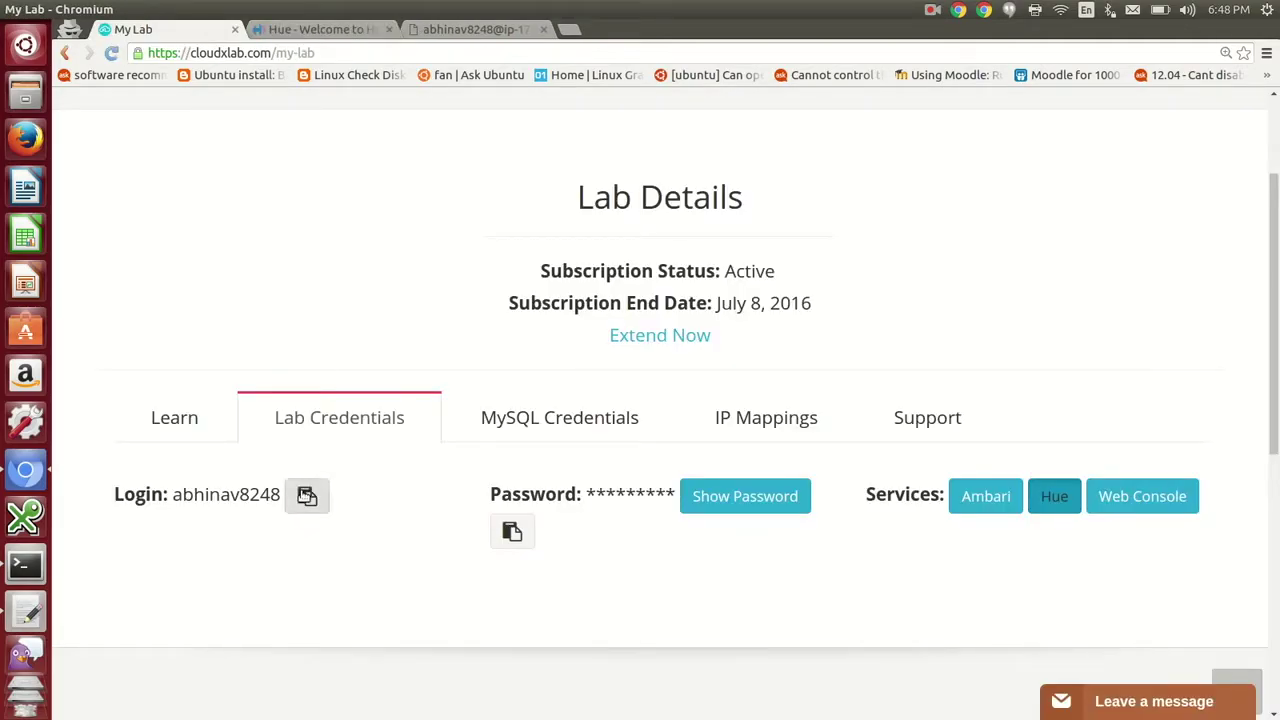
{"action": "left_click", "coordinate": [313, 31]}
{"action": "key", "text": "ctrl+v"}
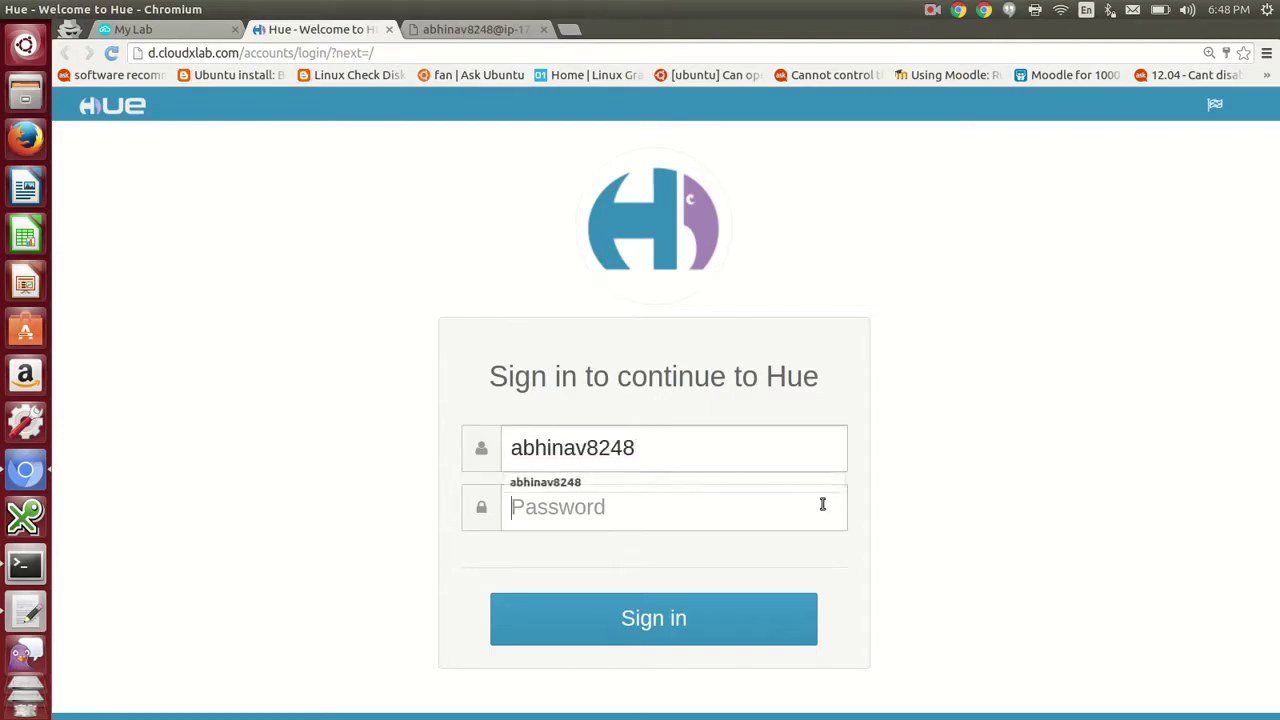
{"action": "left_click", "coordinate": [823, 506]}
{"action": "left_click", "coordinate": [200, 32]}
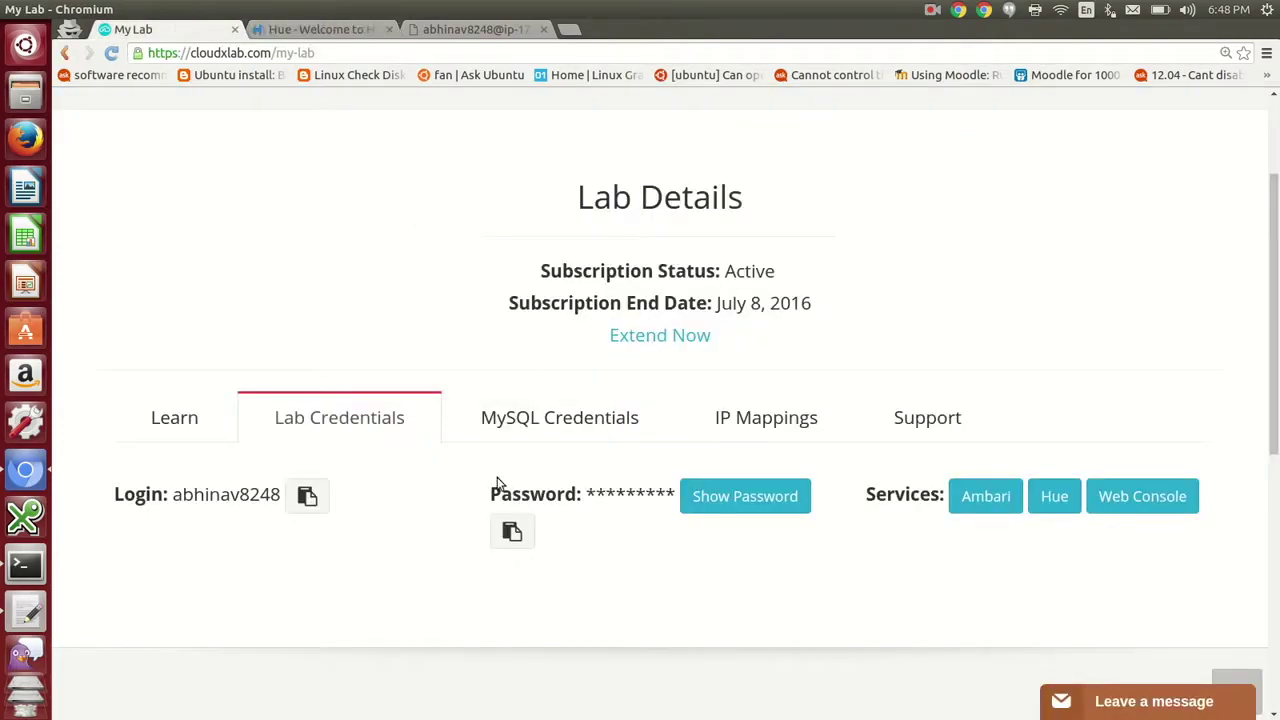
{"action": "left_click", "coordinate": [511, 531]}
{"action": "left_click", "coordinate": [332, 31]}
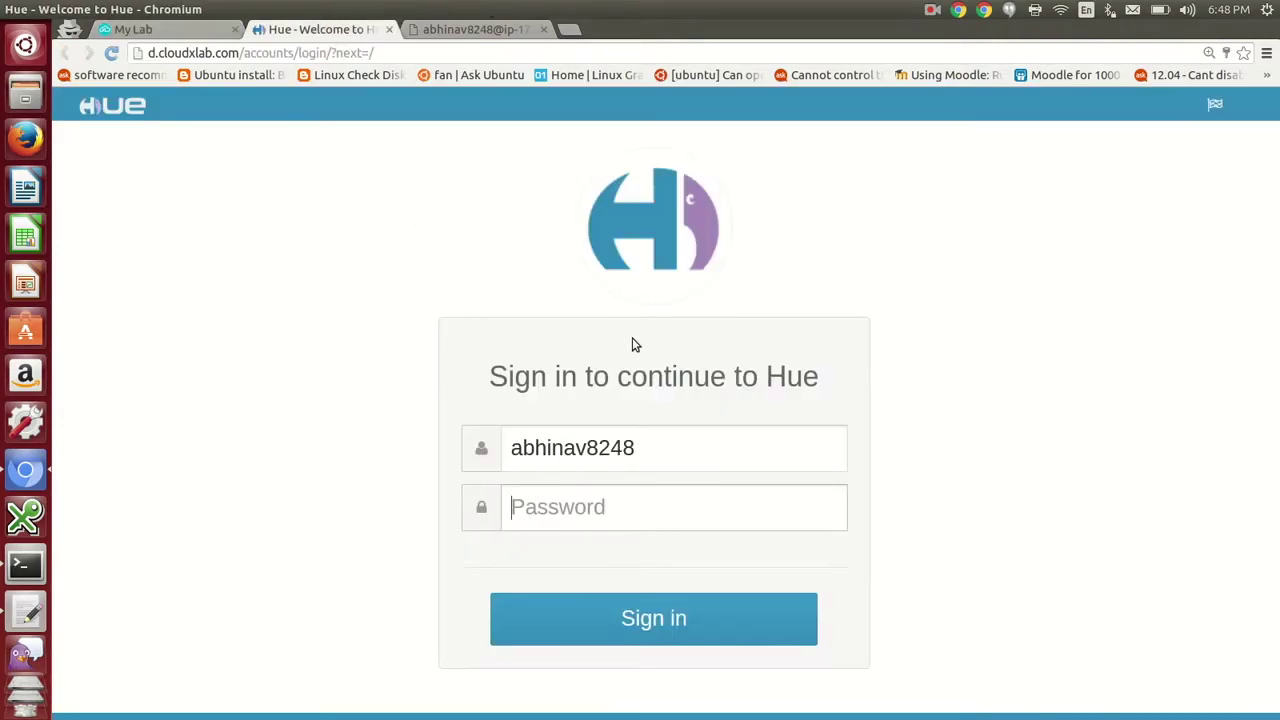
{"action": "key", "text": "ctrl+v"}
{"action": "key", "text": "Return"}
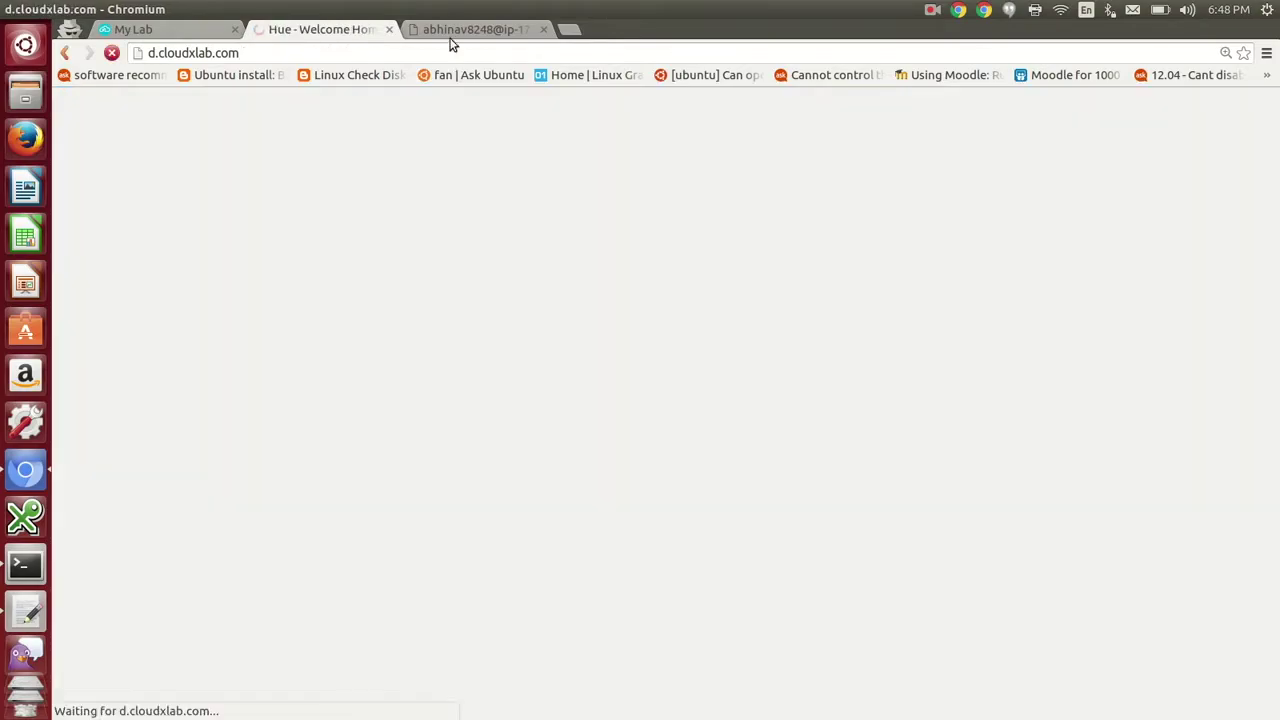
{"action": "left_click", "coordinate": [452, 31]}
Step: Create hive_testing.hql in vi and paste both query lines copied from hive.sql
{"action": "type", "text": "vi hive_testing.hql"}
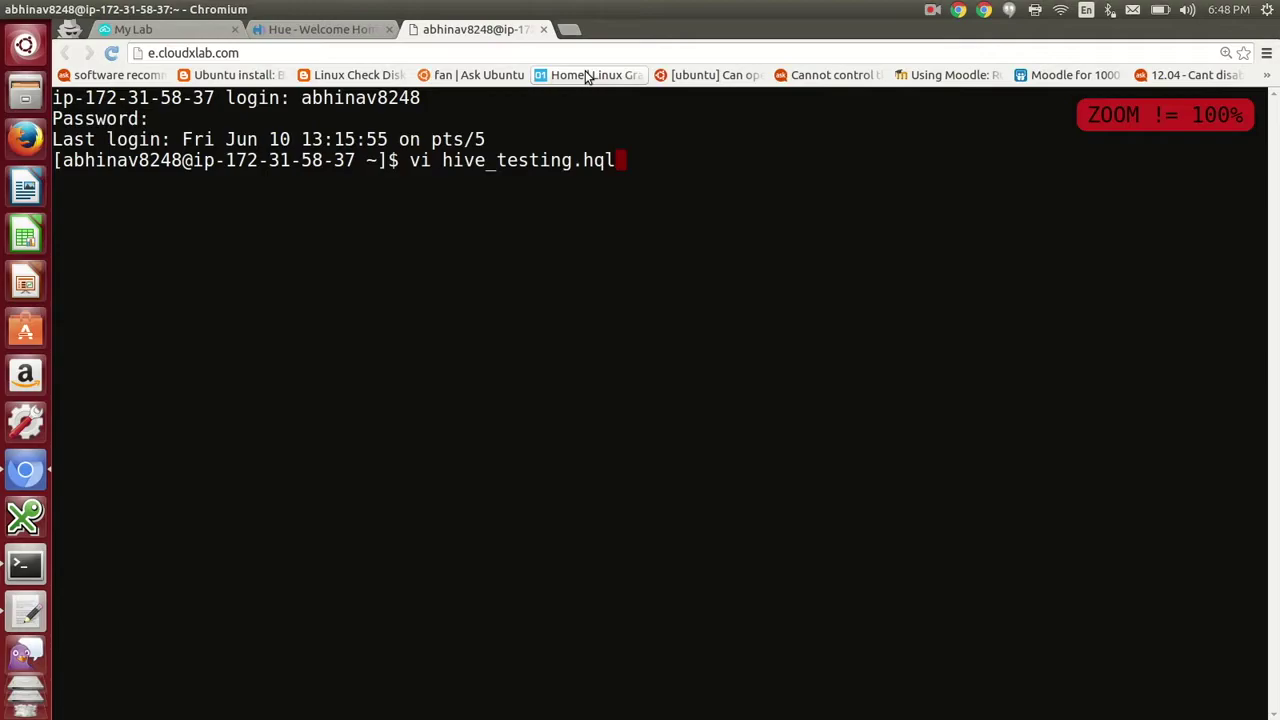
{"action": "key", "text": "Return"}
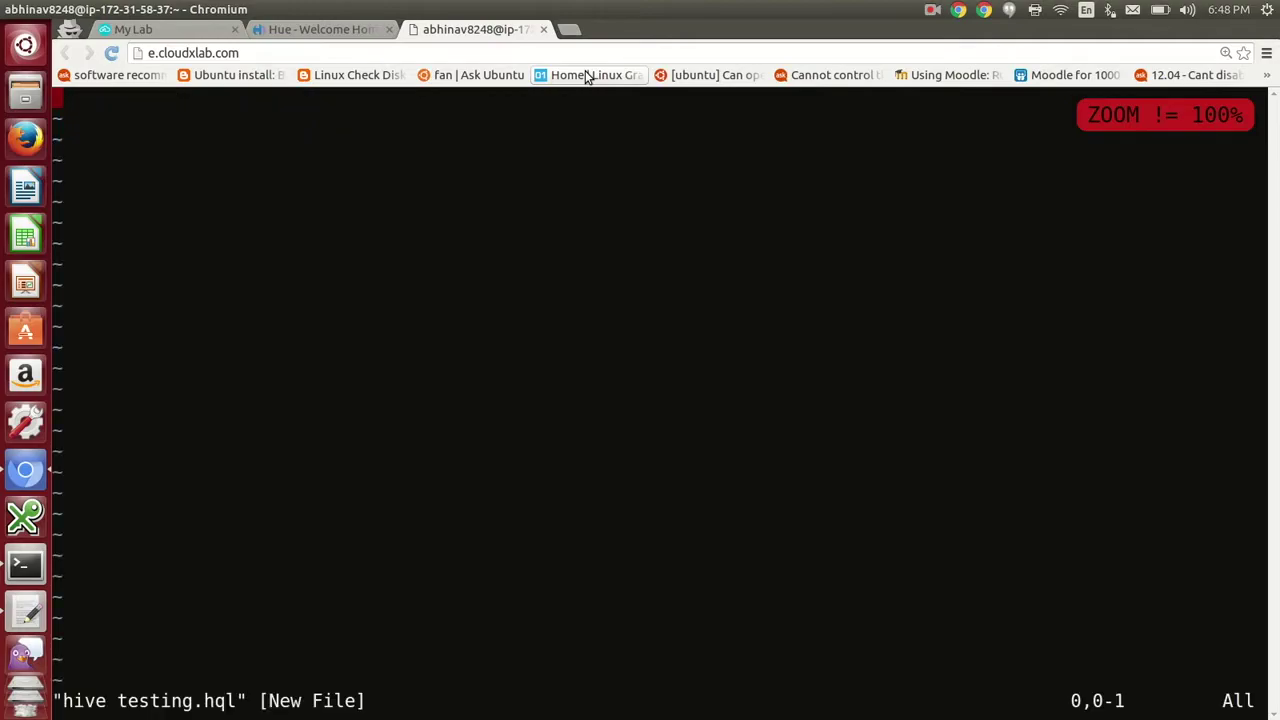
{"action": "key", "text": "i"}
{"action": "key", "text": "alt+Tab"}
{"action": "left_click_drag", "start_coordinate": [755, 102], "coordinate": [57, 80]}
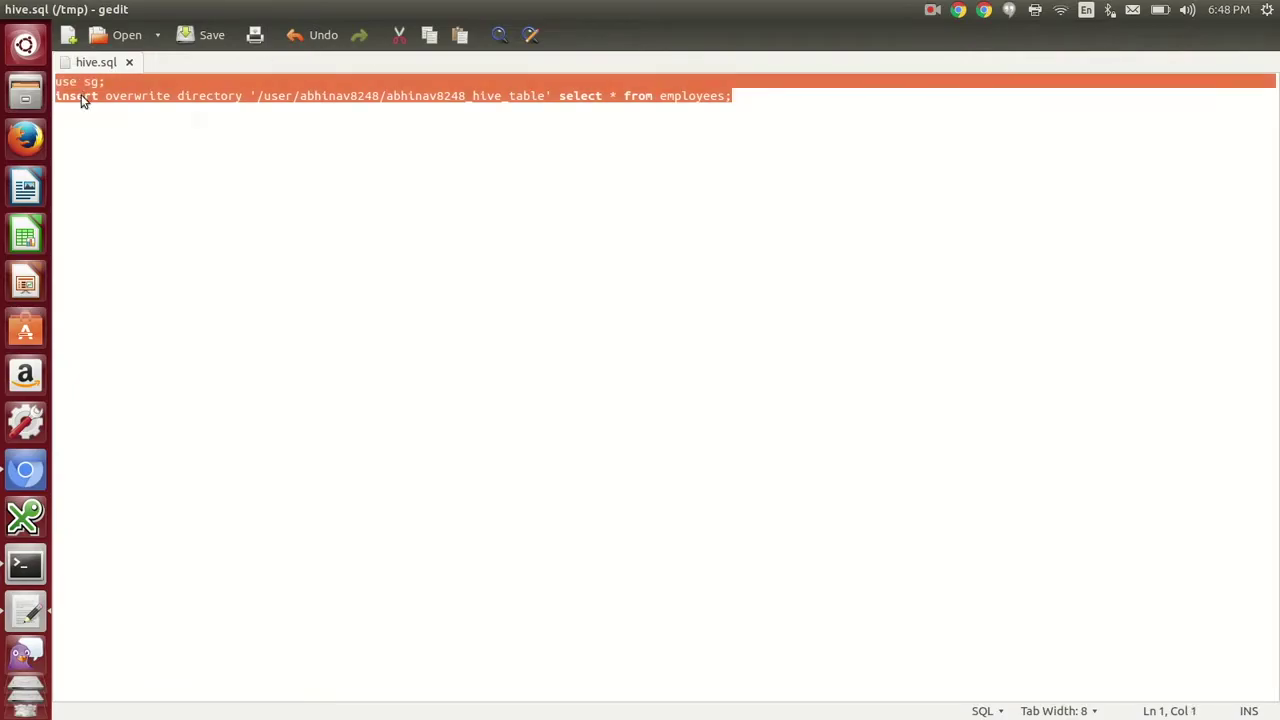
{"action": "right_click", "coordinate": [81, 94]}
{"action": "left_click", "coordinate": [126, 166]}
{"action": "key", "text": "alt+Tab"}
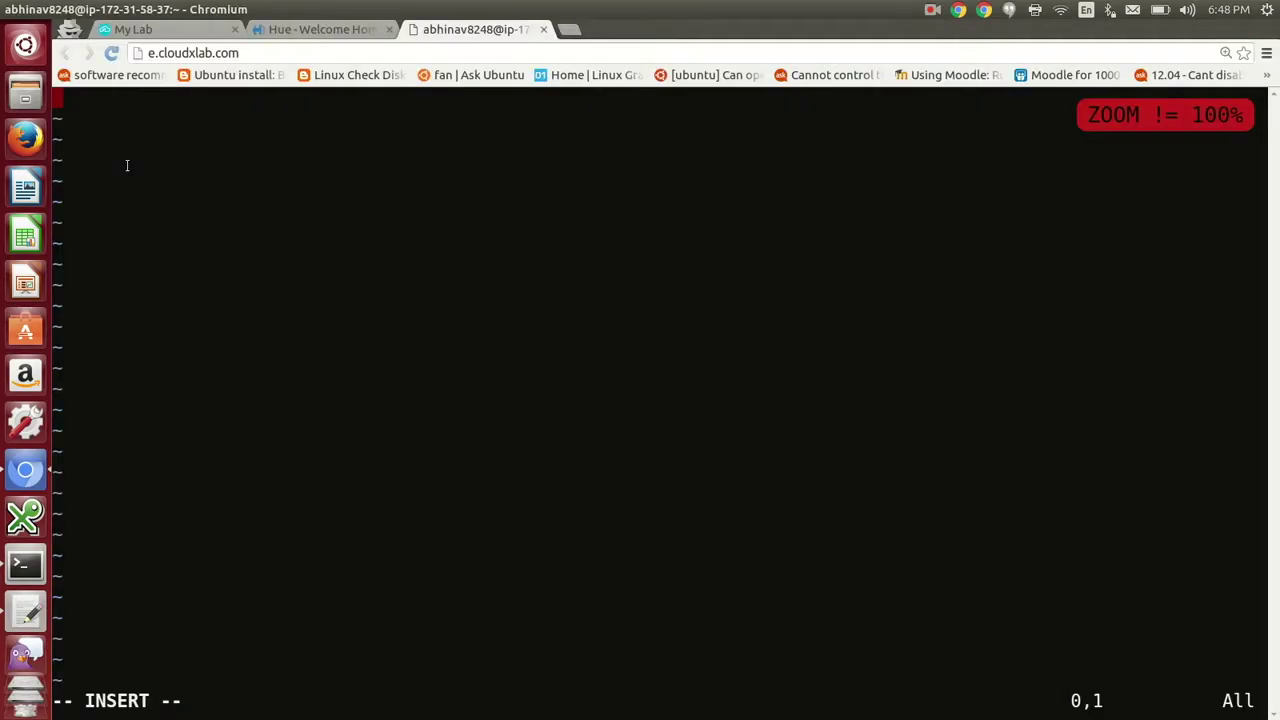
{"action": "key", "text": "ctrl+v"}
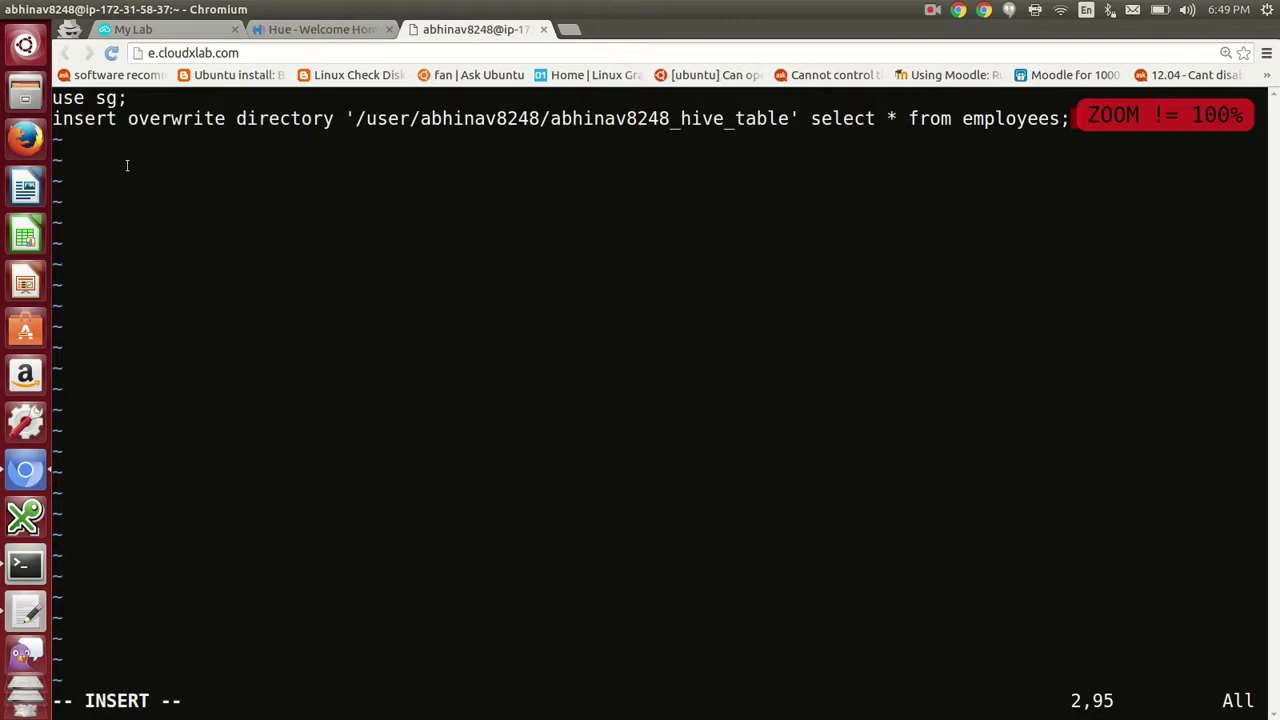
{"action": "key", "text": "Escape"}
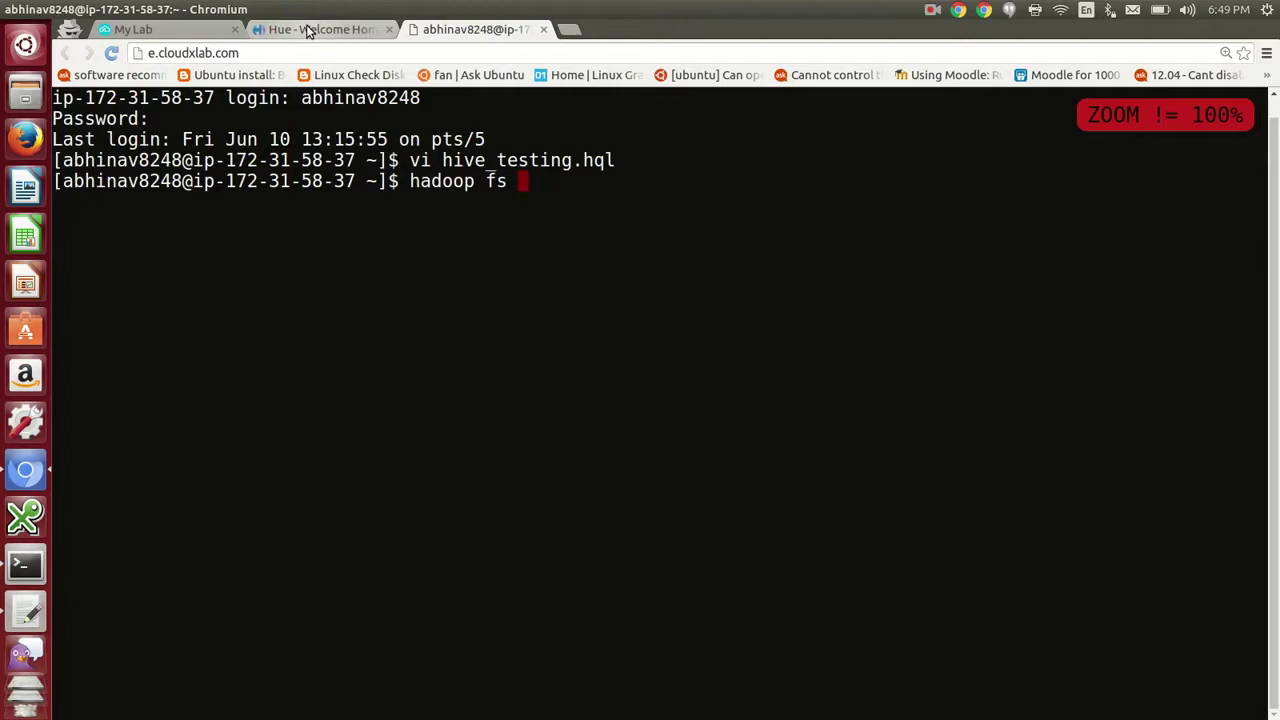
Step: Upload hive_testing.hql with hadoop fs -copyFromLocal and confirm hadoop fs -ls lists it at 103 bytes
{"action": "type", "text": "-copyF"}
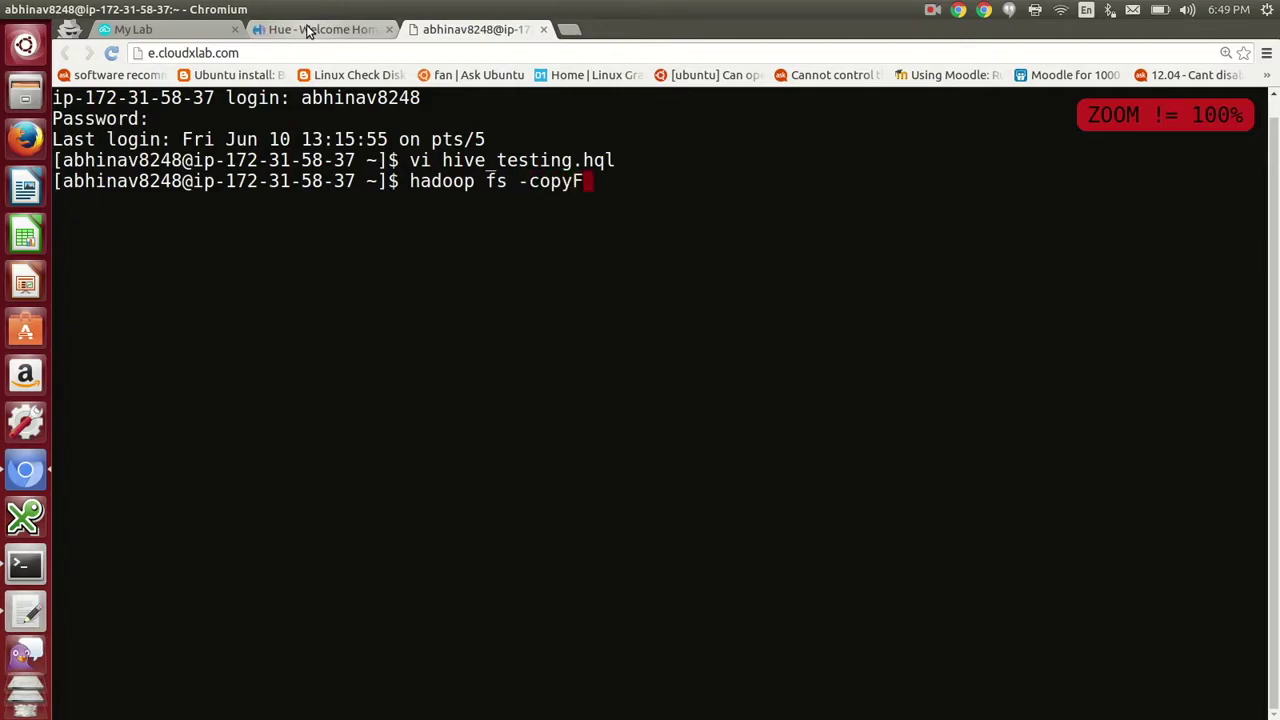
{"action": "type", "text": "romLocal "}
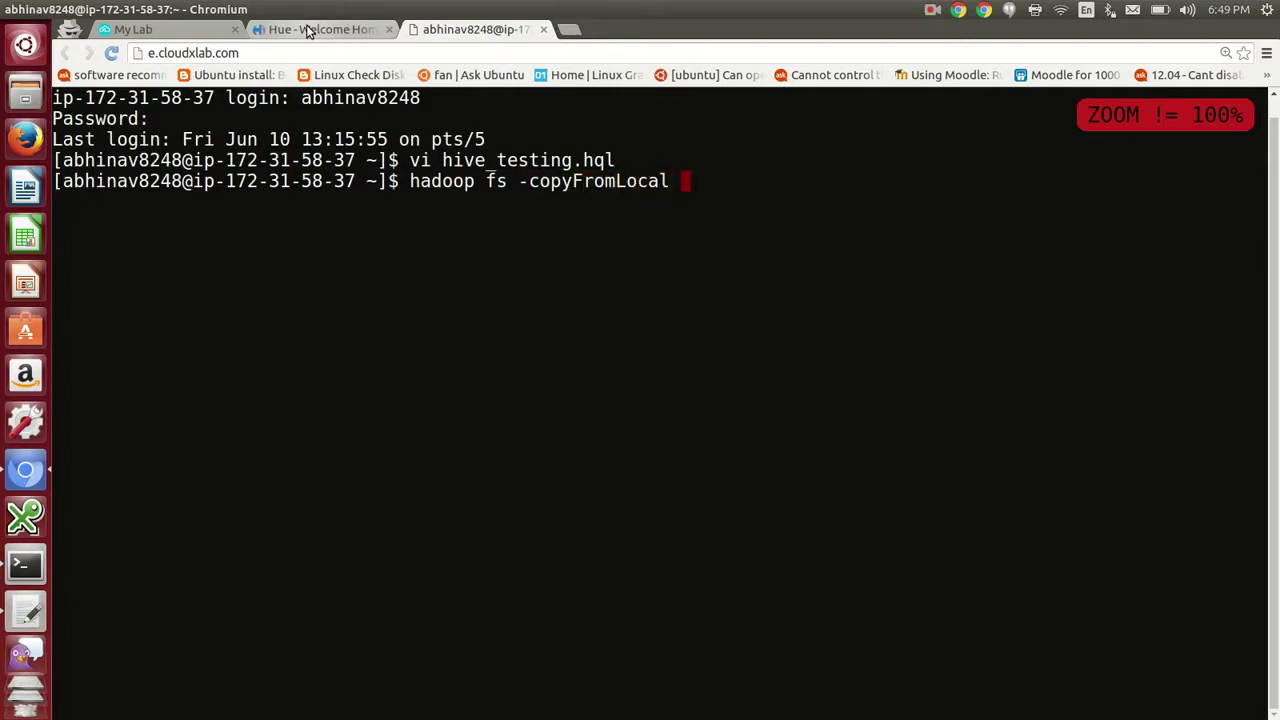
{"action": "type", "text": "hi"}
{"action": "key", "text": "Tab"}
{"action": "key", "text": "Return"}
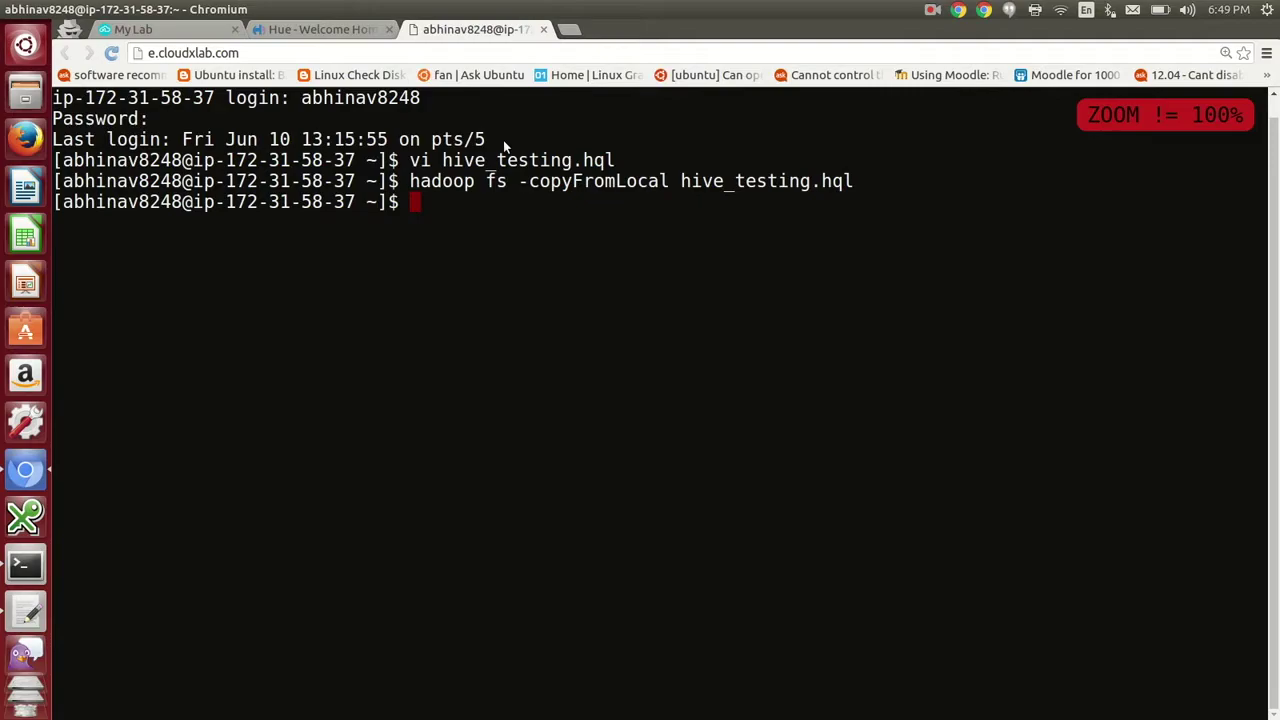
{"action": "type", "text": "hadoop"}
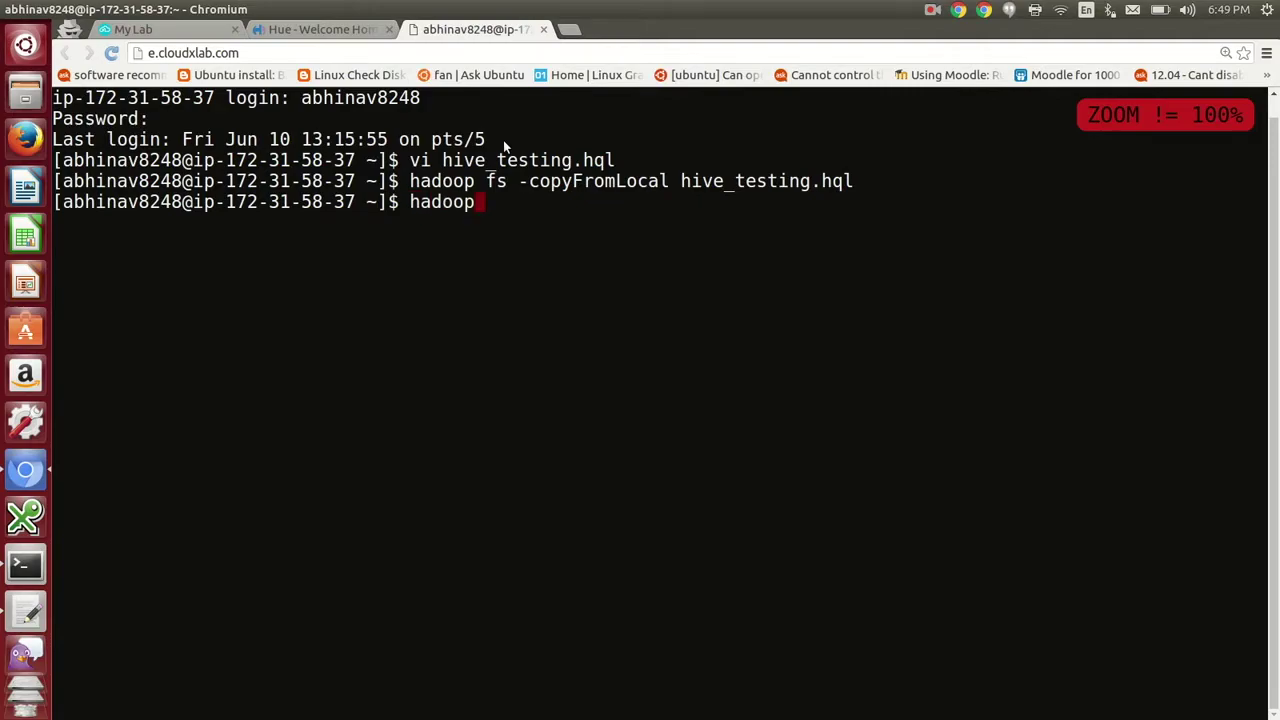
{"action": "type", "text": " fs -ls"}
{"action": "key", "text": "Return"}
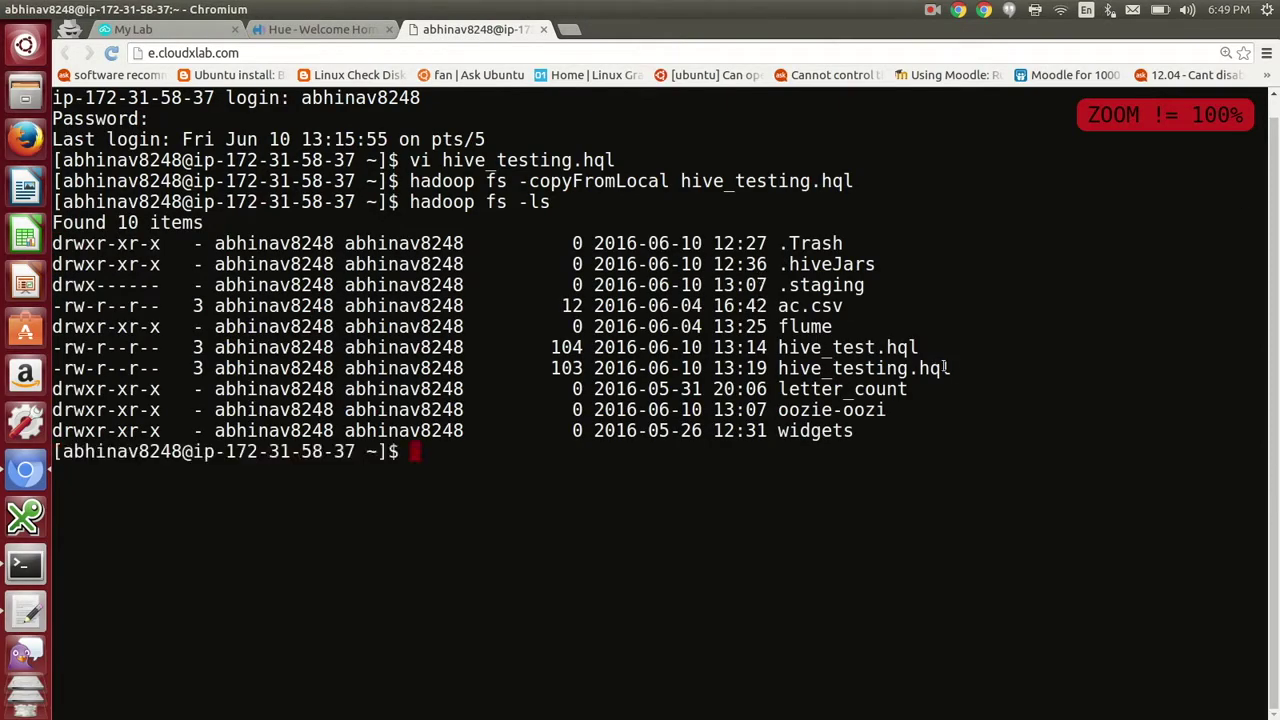
{"action": "left_click", "coordinate": [344, 36]}
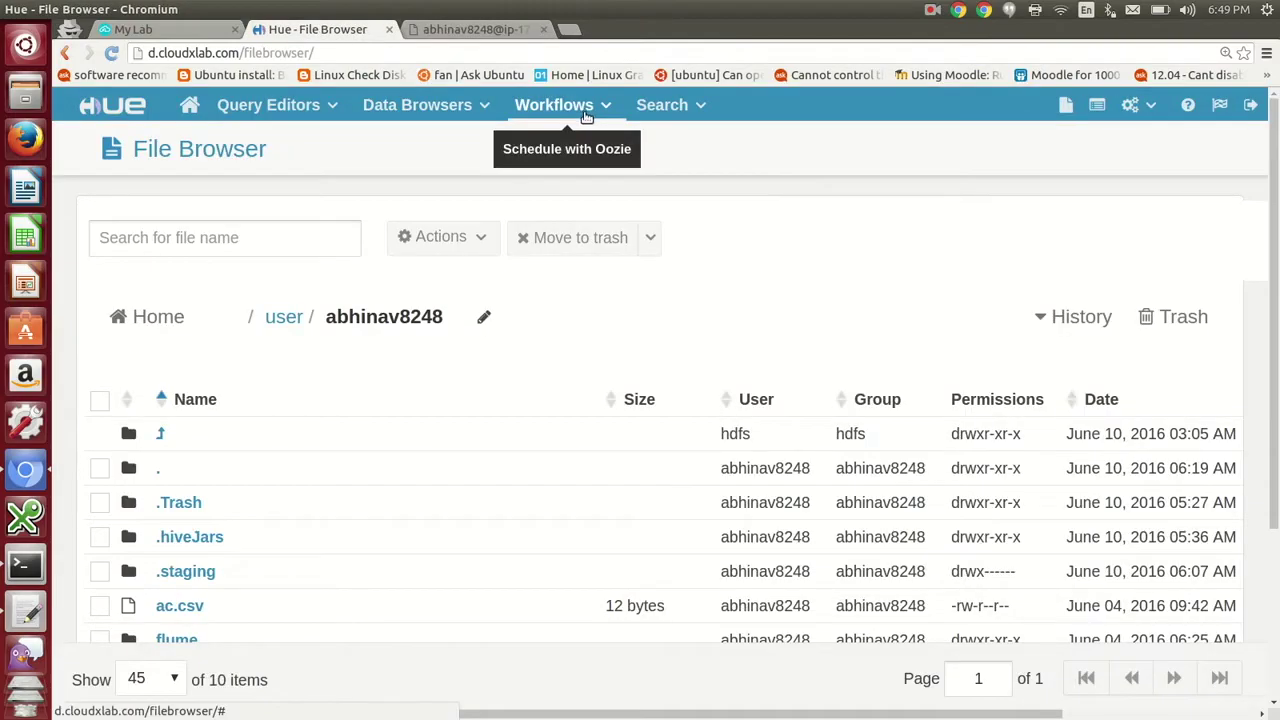
Step: Create a new Oozie workflow titled 'Hive-test-workflow'
{"action": "left_click", "coordinate": [580, 112]}
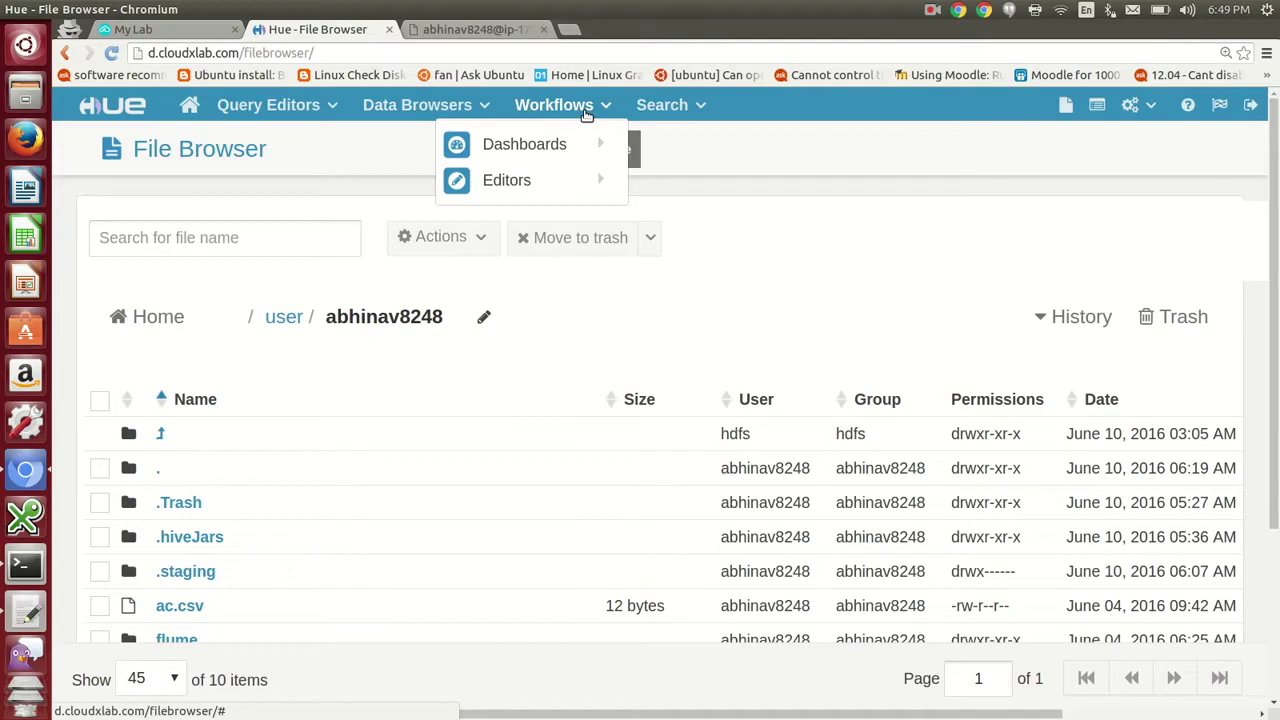
{"action": "left_click", "coordinate": [560, 185]}
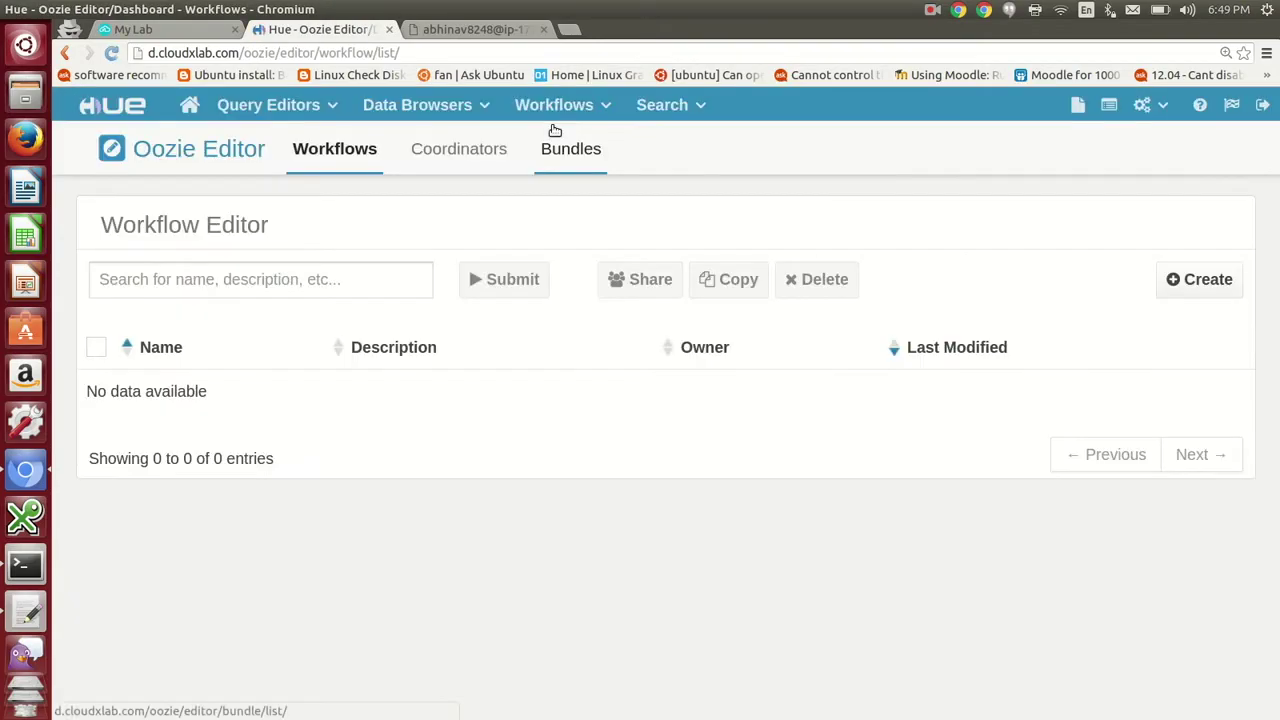
{"action": "left_click", "coordinate": [1168, 279]}
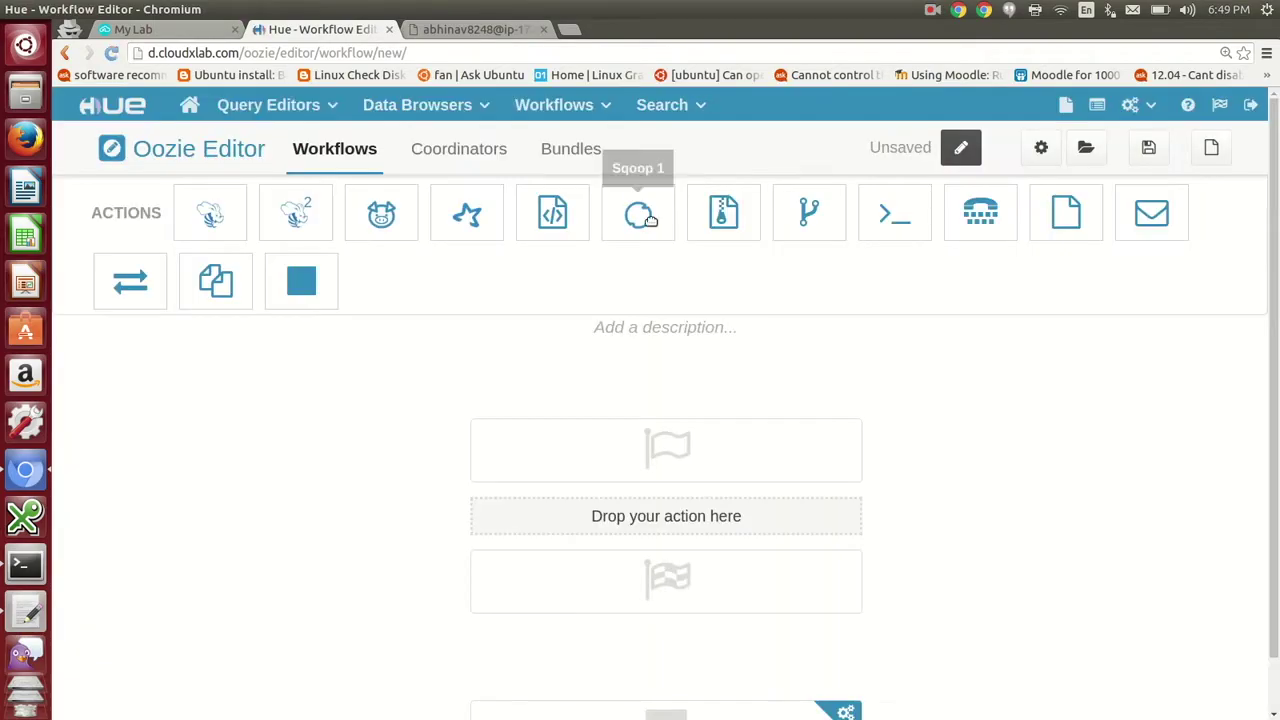
{"action": "key", "text": "ctrl+minus"}
{"action": "left_click", "coordinate": [678, 240]}
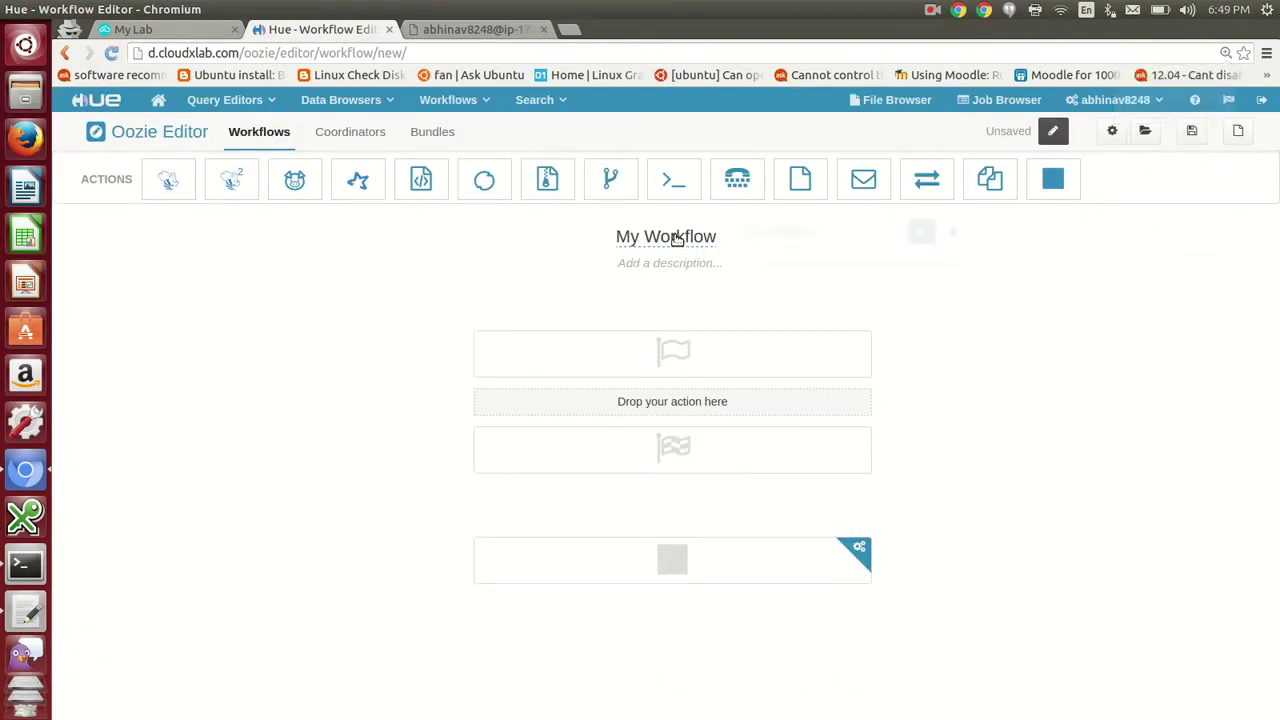
{"action": "key", "text": "BackSpace"}
{"action": "key", "text": "BackSpace"}
{"action": "key", "text": "BackSpace"}
{"action": "key", "text": "BackSpace"}
{"action": "key", "text": "BackSpace"}
{"action": "key", "text": "BackSpace"}
{"action": "key", "text": "BackSpace"}
{"action": "key", "text": "BackSpace"}
{"action": "key", "text": "BackSpace"}
{"action": "key", "text": "BackSpace"}
{"action": "key", "text": "BackSpace"}
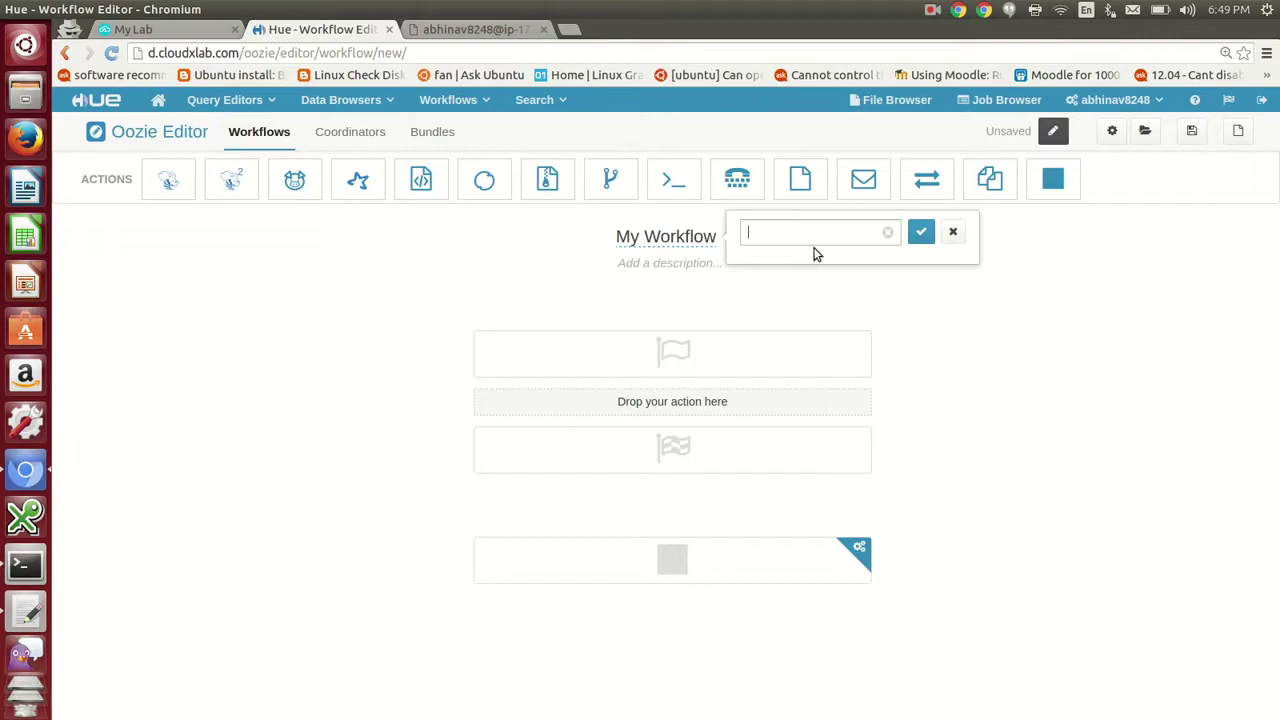
{"action": "type", "text": "Hive-test-workflow"}
{"action": "left_click", "coordinate": [920, 233]}
{"action": "key", "text": "ctrl+plus"}
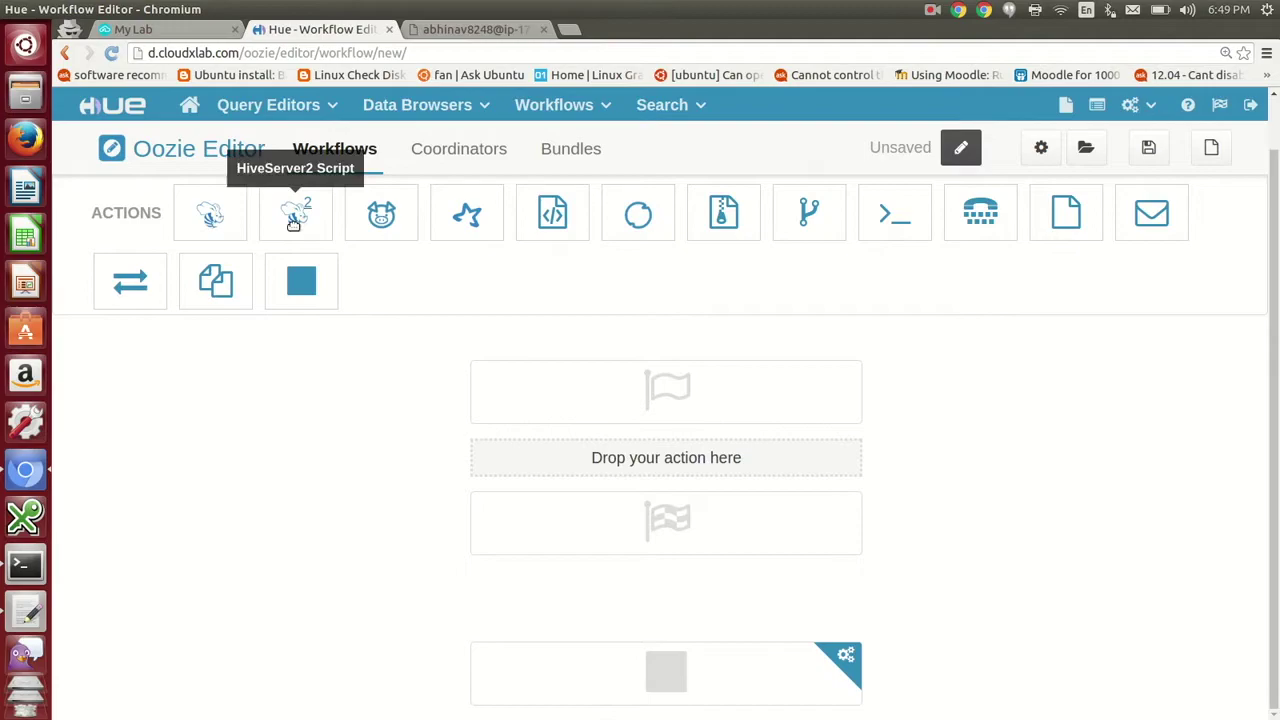
Step: Add a HiveServer2 Script action running hive_testing.hql, then save and submit the workflow
{"action": "left_click_drag", "start_coordinate": [293, 222], "coordinate": [696, 475]}
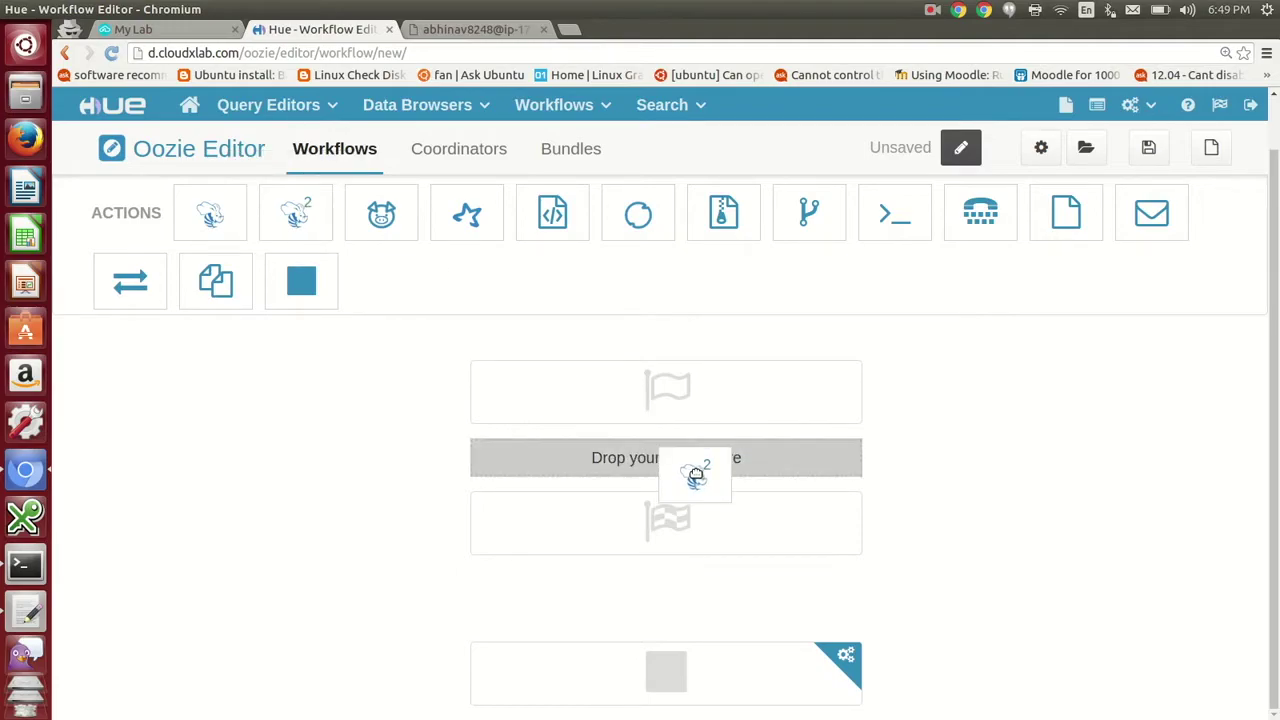
{"action": "left_click_drag", "start_coordinate": [696, 475], "coordinate": [697, 468]}
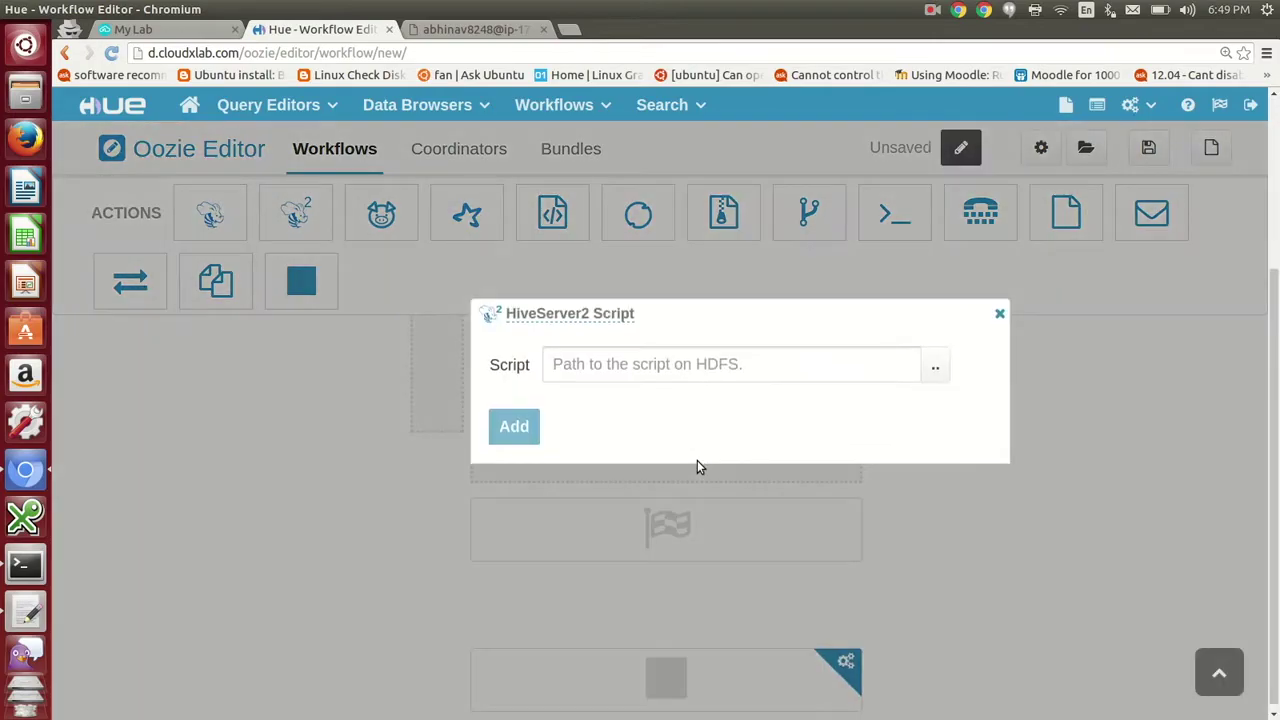
{"action": "left_click", "coordinate": [936, 368]}
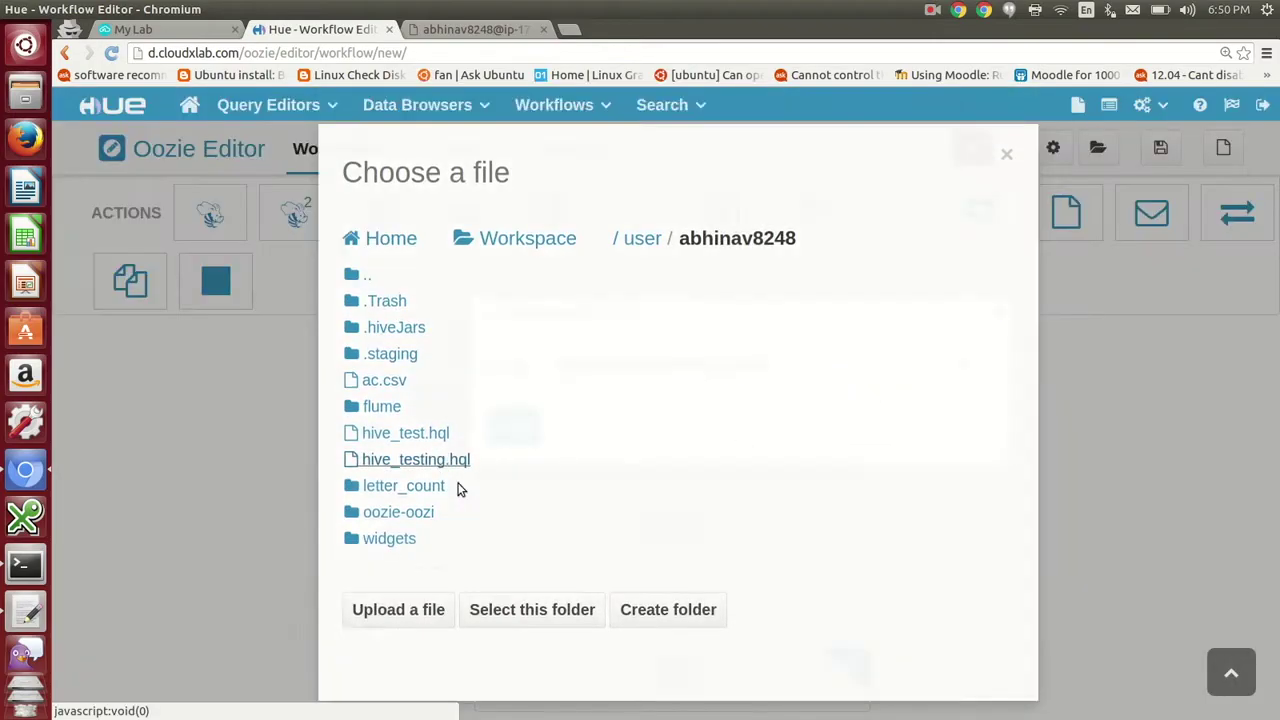
{"action": "left_click", "coordinate": [415, 459]}
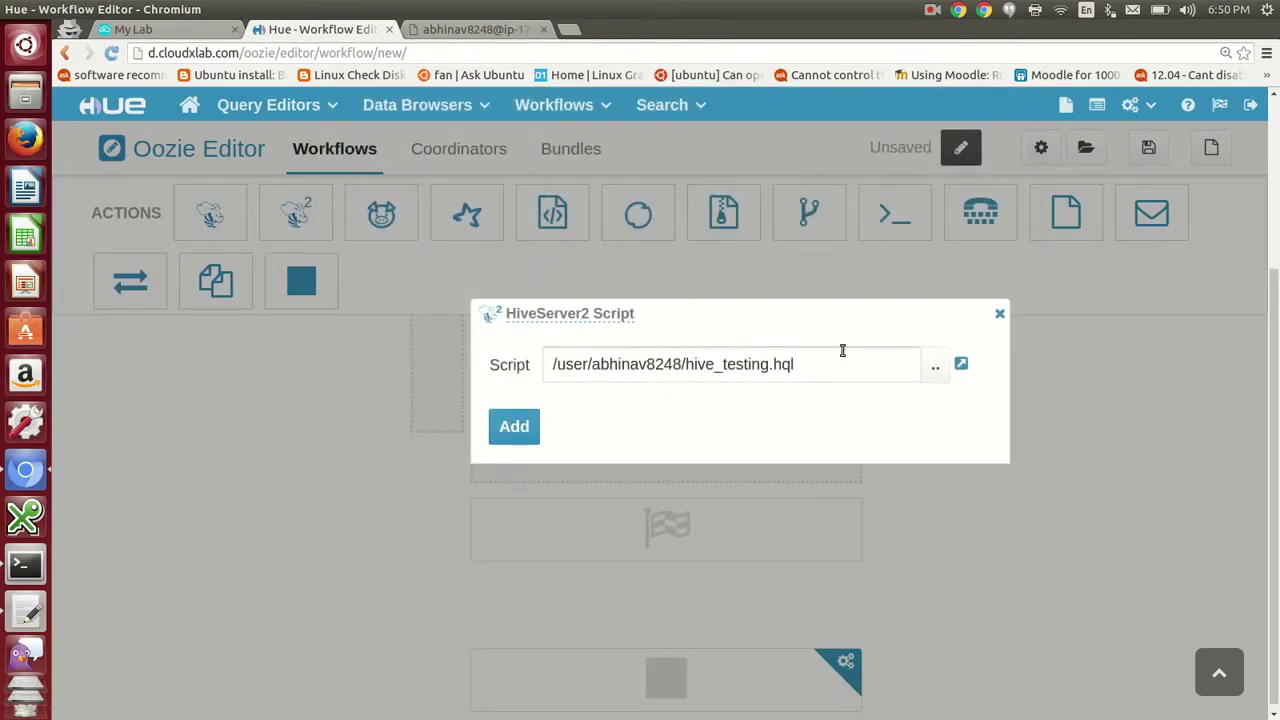
{"action": "left_click", "coordinate": [535, 424]}
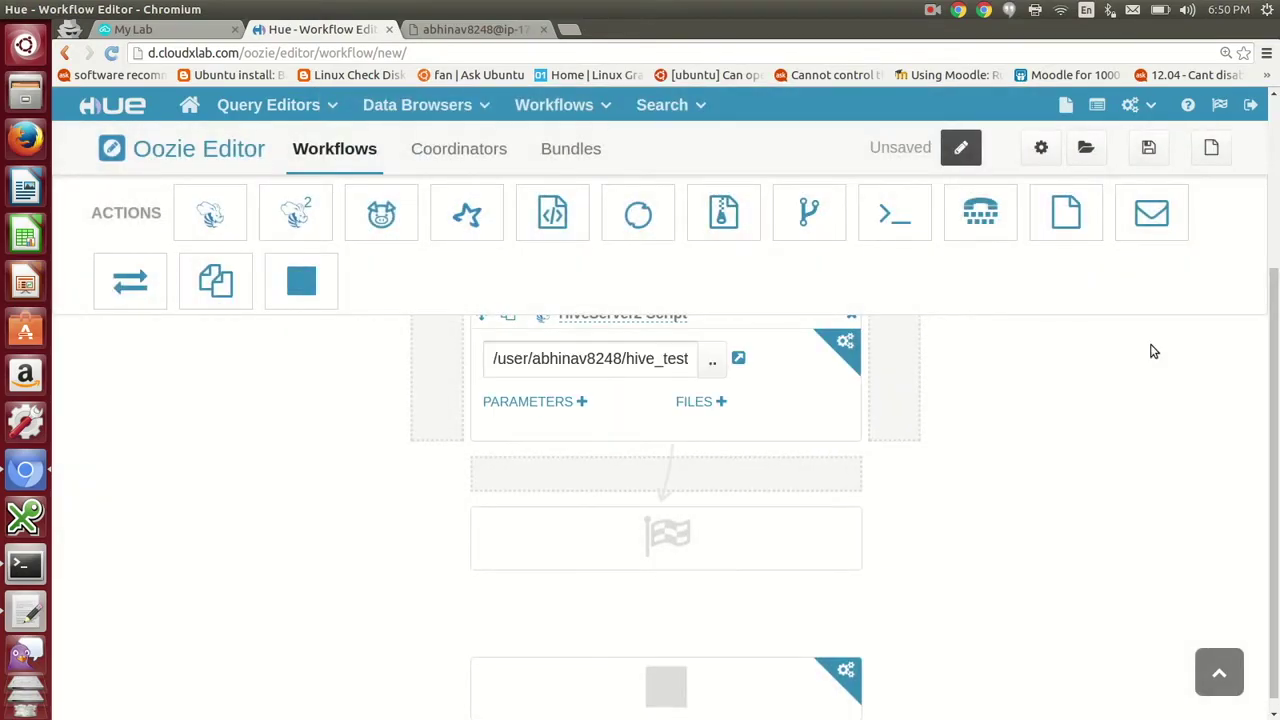
{"action": "left_click", "coordinate": [1148, 148]}
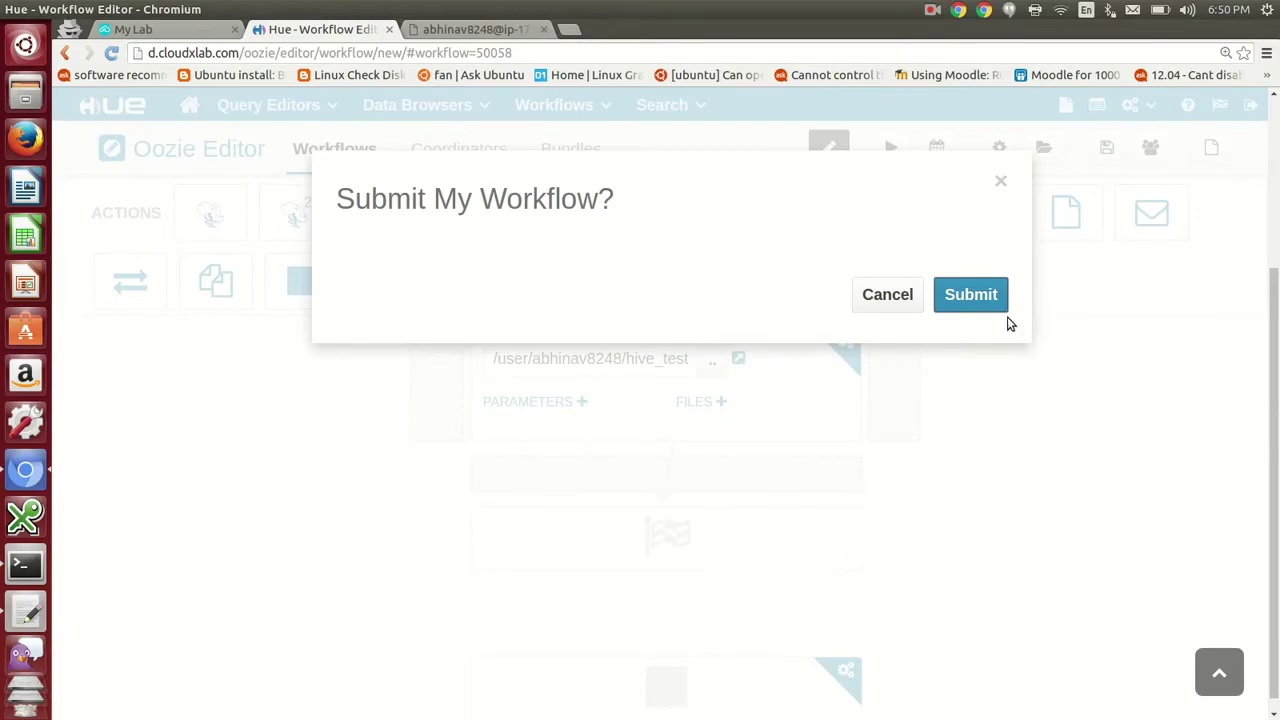
{"action": "left_click", "coordinate": [985, 296]}
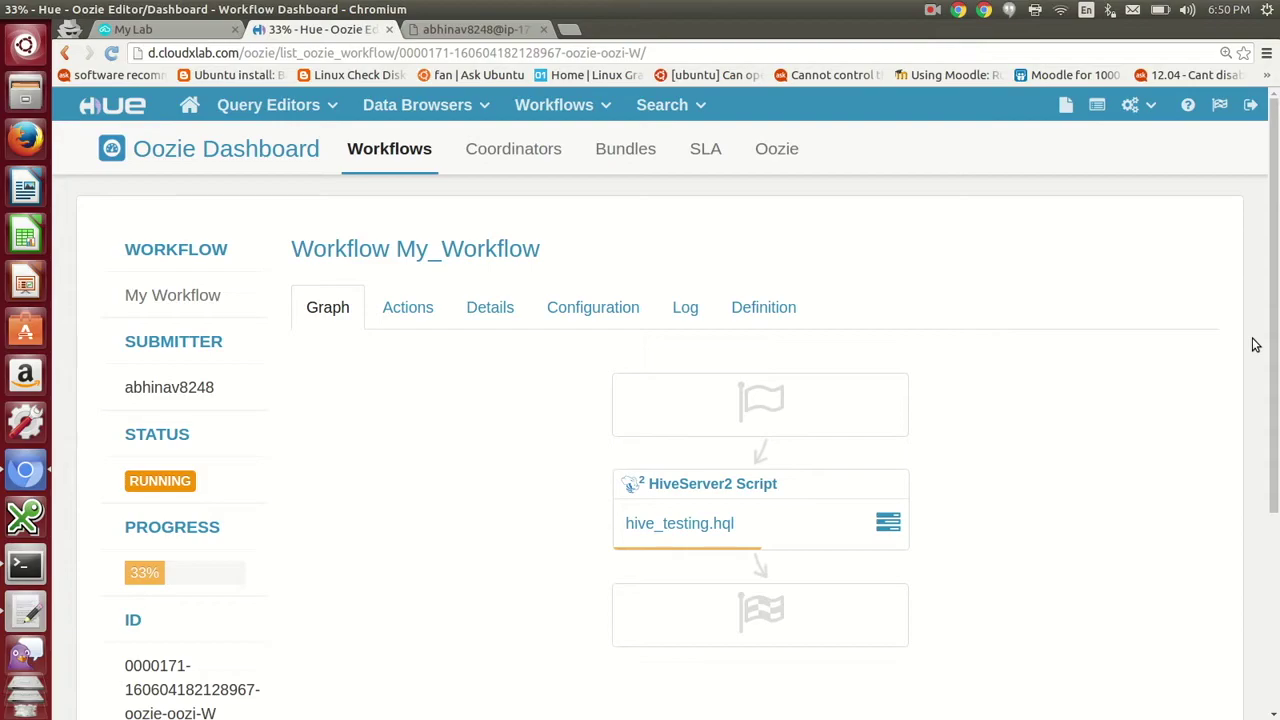
Step: Scroll the Oozie Dashboard while the workflow runs to SUCCEEDED at 100%
{"action": "scroll", "coordinate": [1248, 336], "scroll_direction": "down", "scroll_amount": 1}
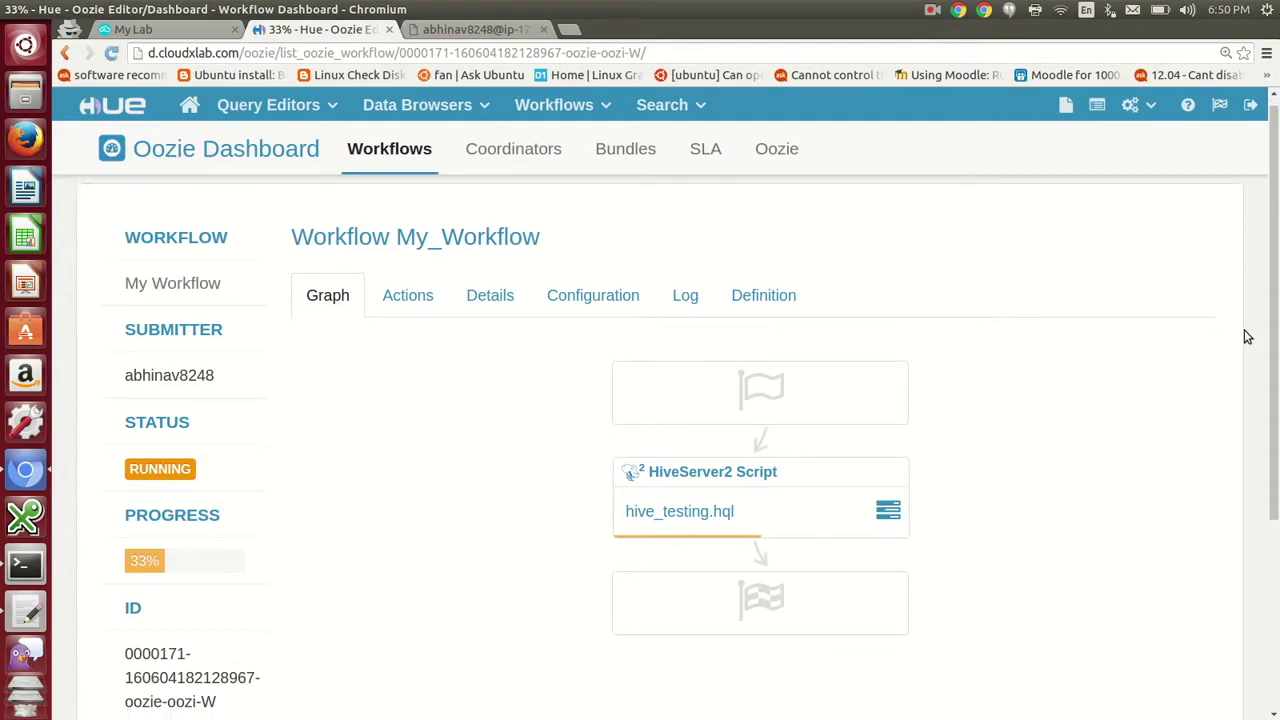
{"action": "scroll", "coordinate": [1248, 336], "scroll_direction": "down", "scroll_amount": 1}
{"action": "scroll", "coordinate": [1248, 336], "scroll_direction": "up", "scroll_amount": 1}
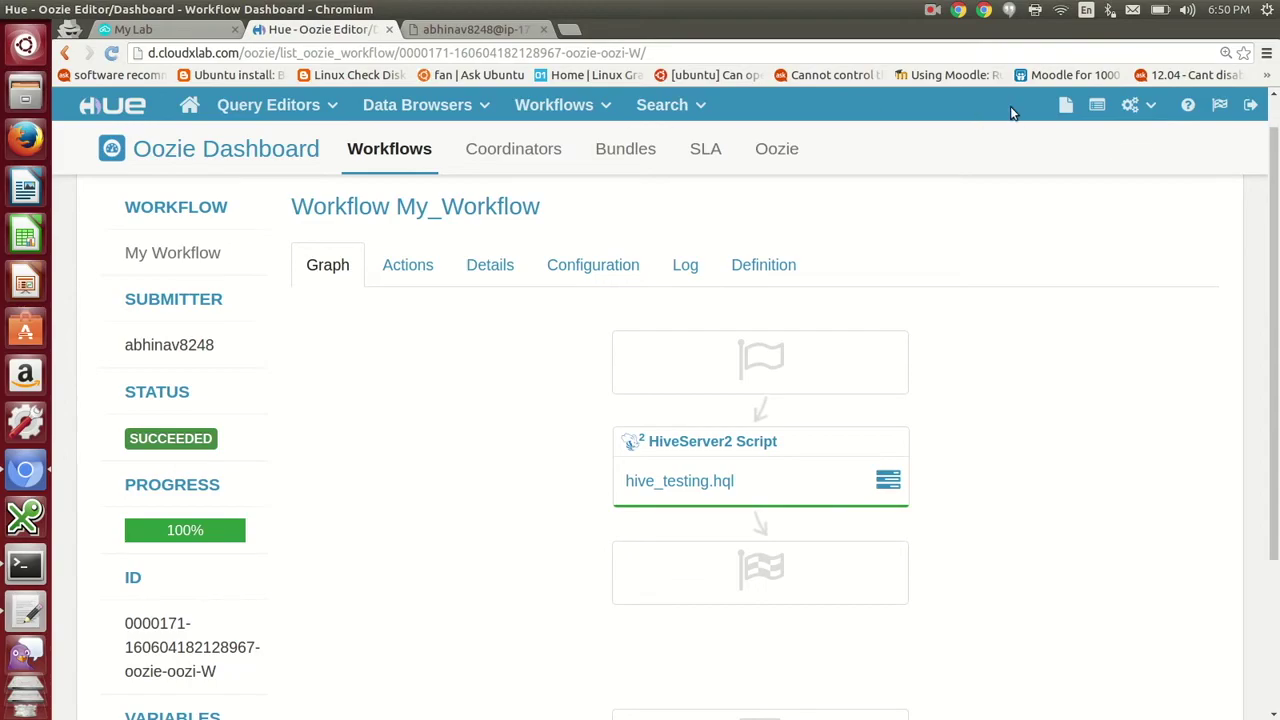
Step: Open hive_table/000000_0 in File Browser and select its four output rows
{"action": "left_click", "coordinate": [1066, 105]}
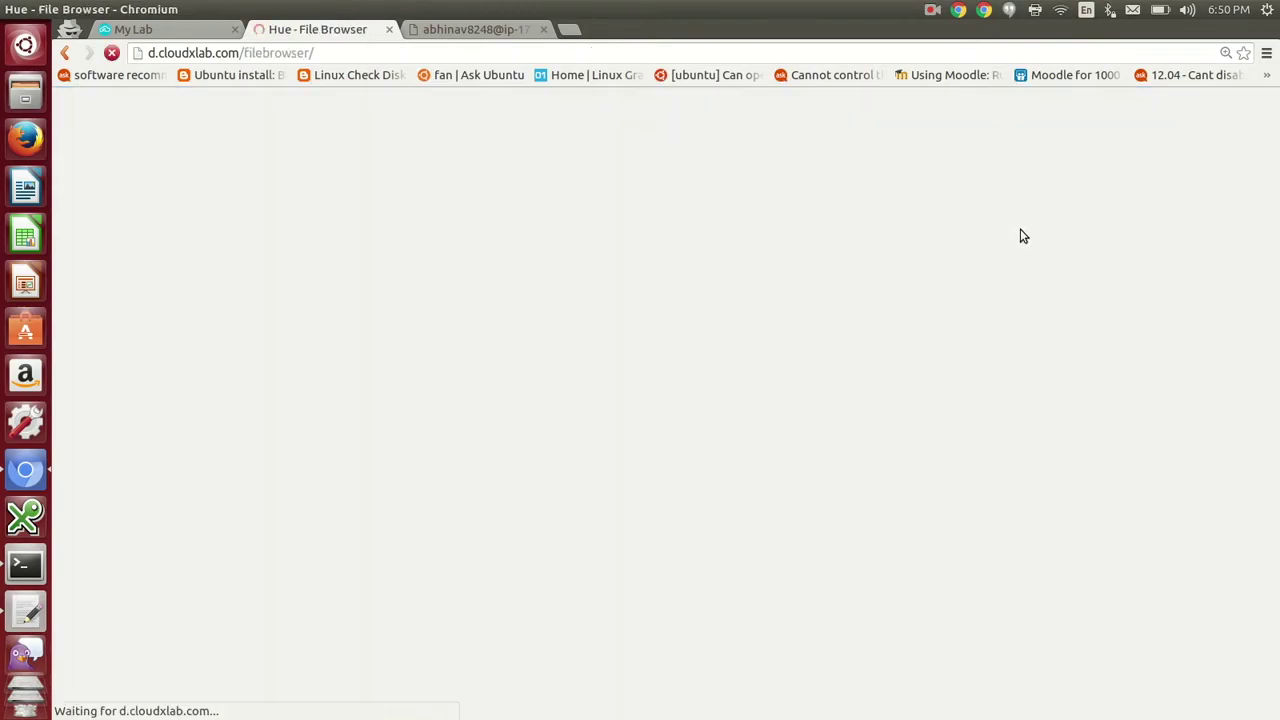
{"action": "scroll", "coordinate": [762, 305], "scroll_direction": "down", "scroll_amount": 4}
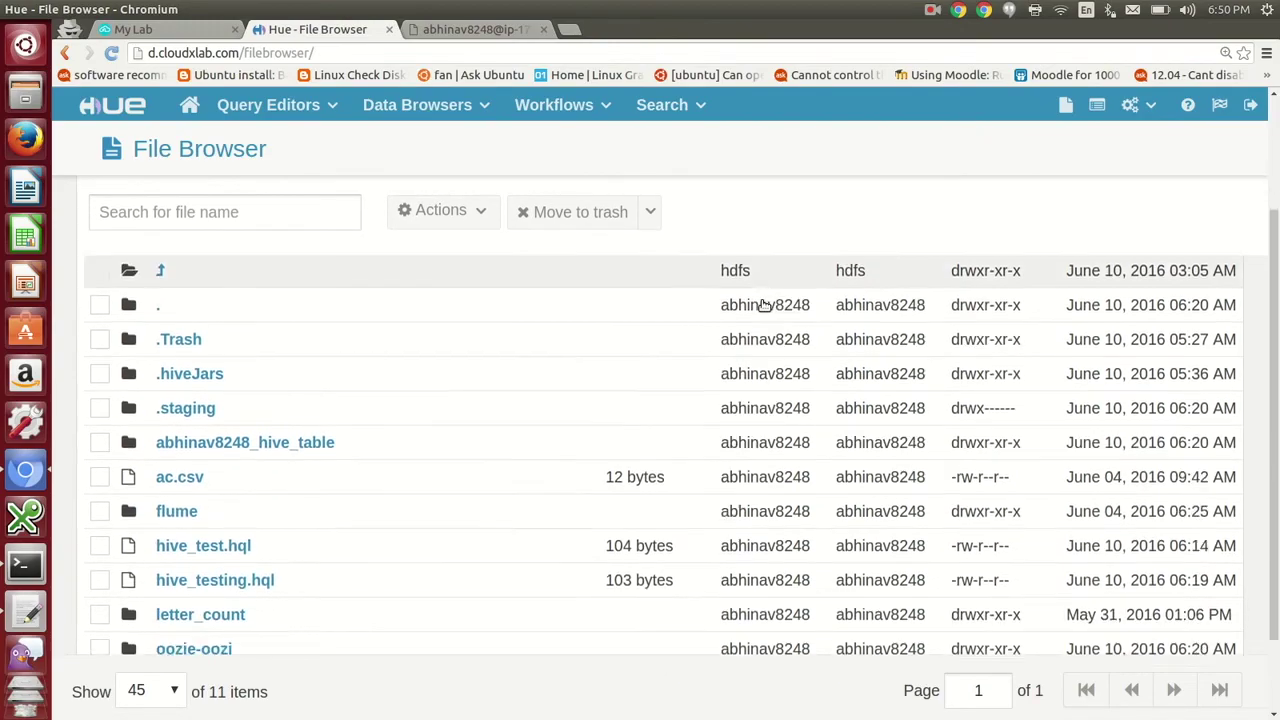
{"action": "left_click", "coordinate": [306, 394]}
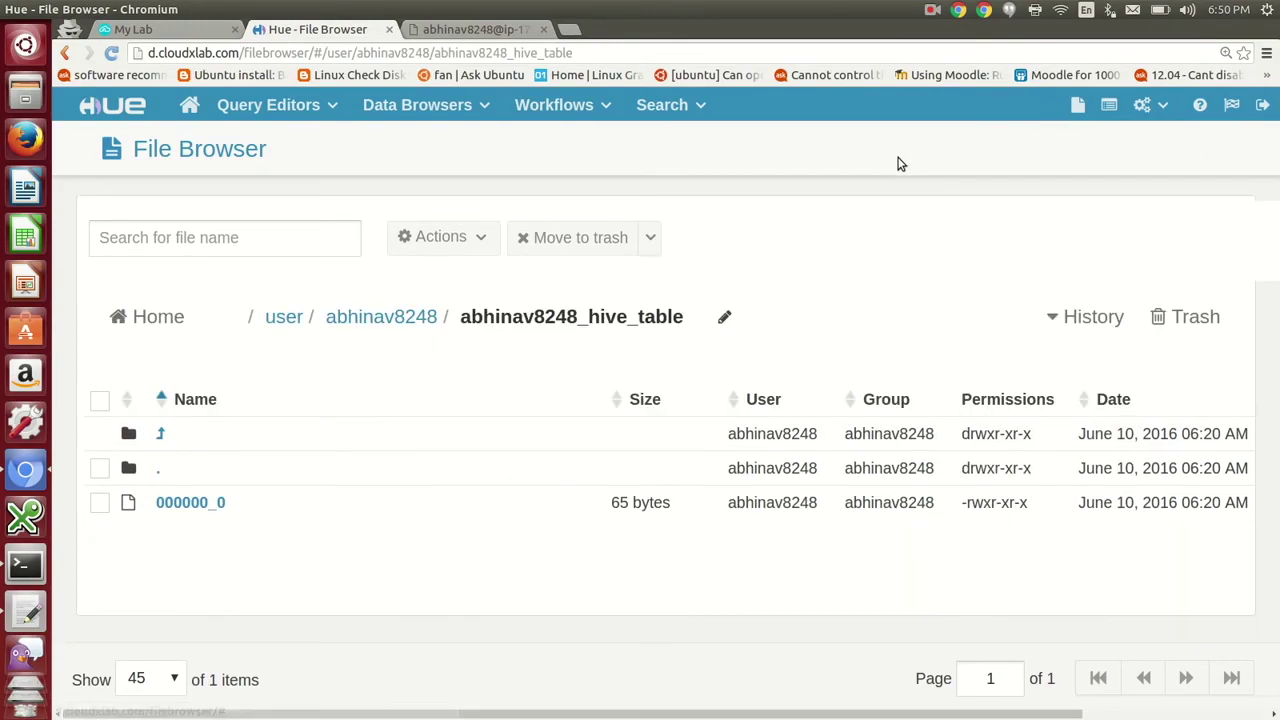
{"action": "left_click", "coordinate": [204, 507]}
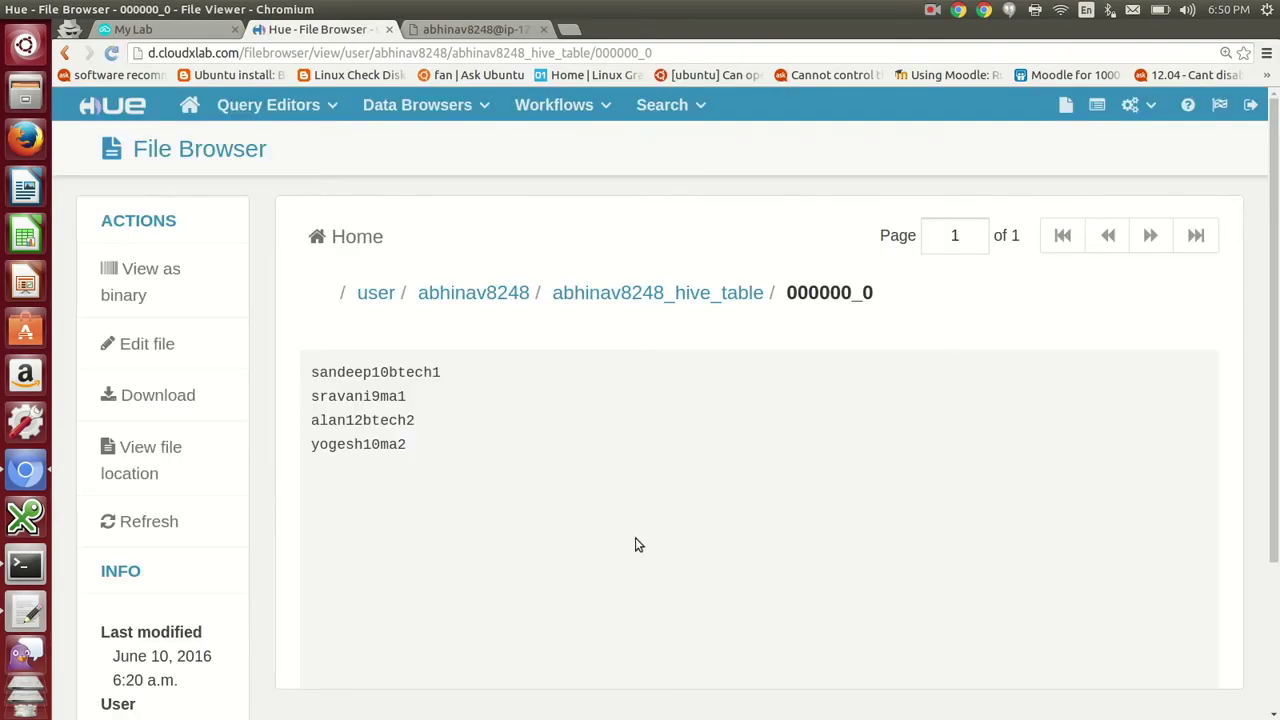
{"action": "left_click_drag", "start_coordinate": [408, 446], "coordinate": [310, 376]}
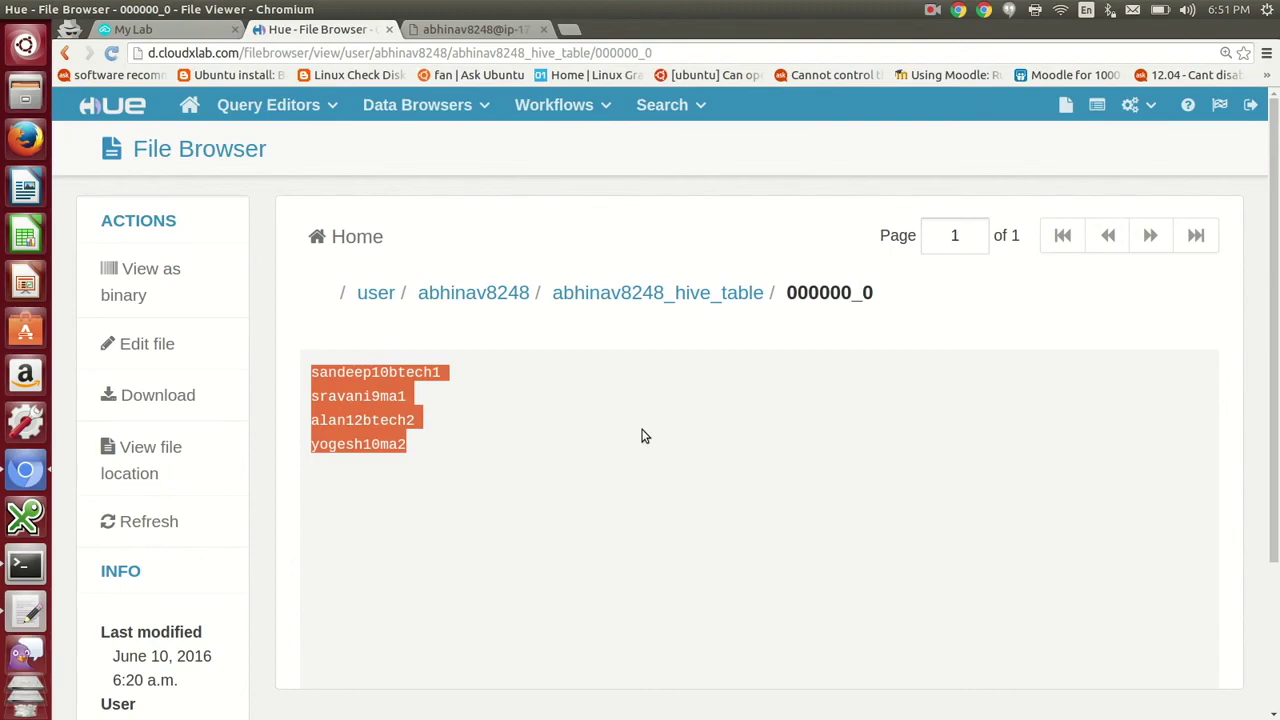
{"action": "left_click", "coordinate": [481, 29]}
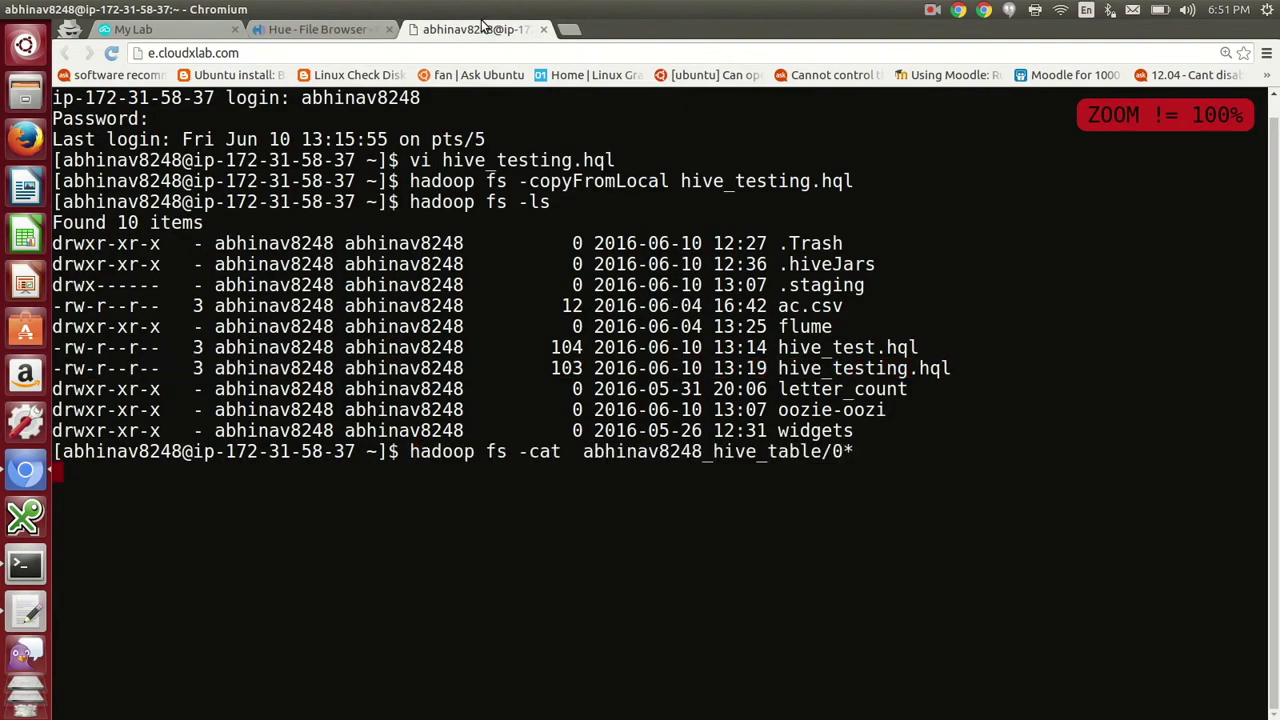